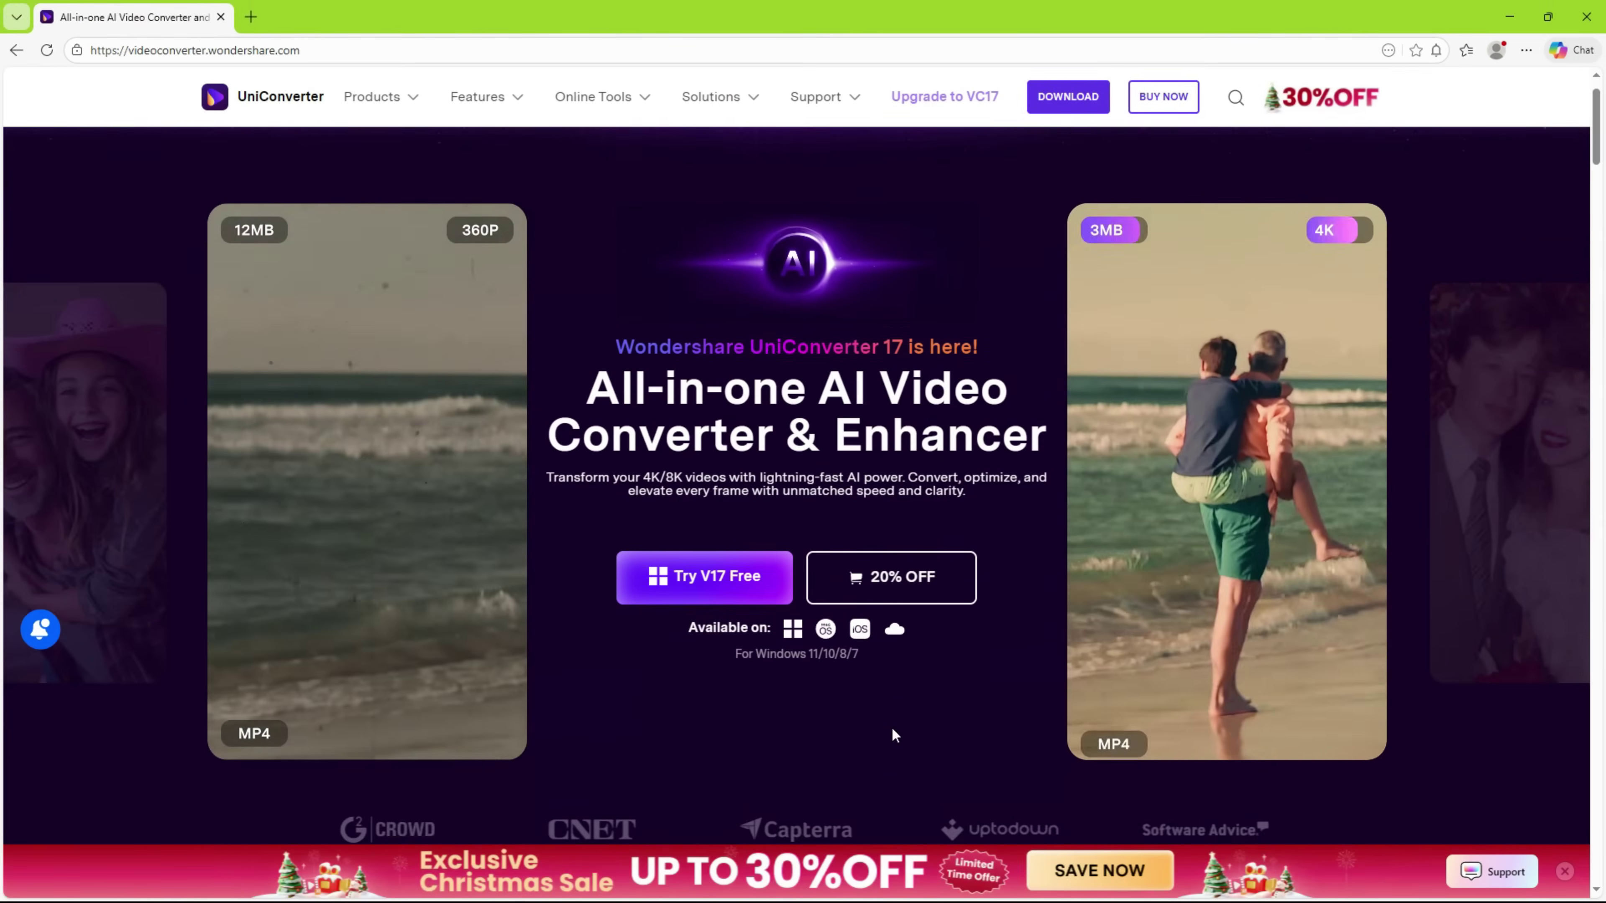
Scroll down the UniConverter 17 homepage and download the installer
{"action": "scroll", "coordinate": [893, 735], "scroll_direction": "down", "scroll_amount": 10}
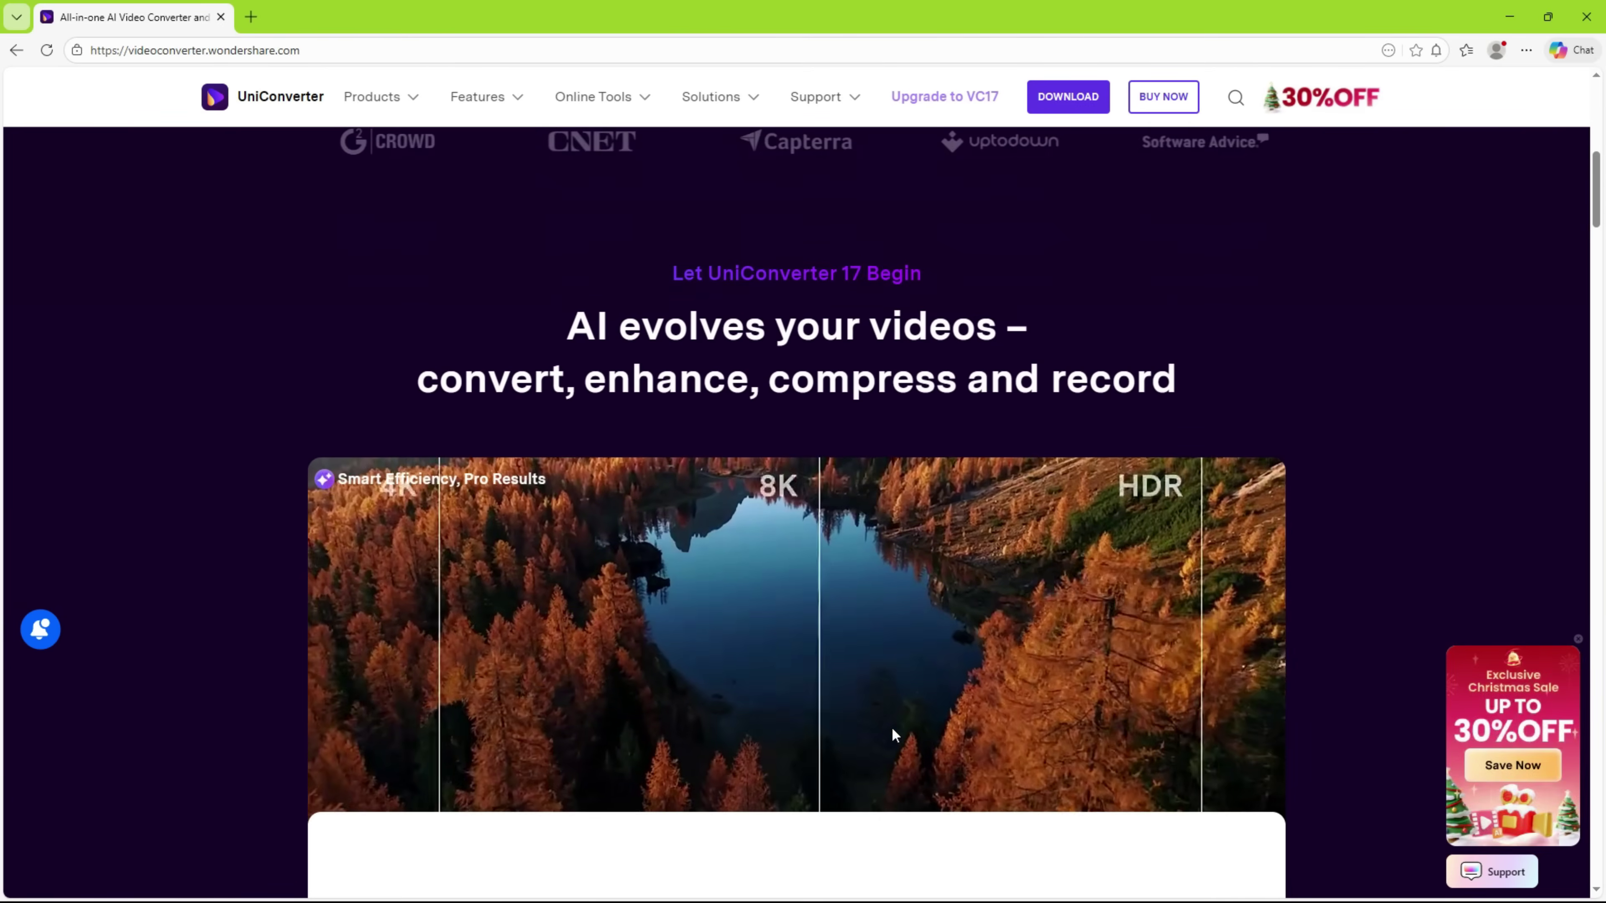
{"action": "scroll", "coordinate": [894, 734], "scroll_direction": "down", "scroll_amount": 2}
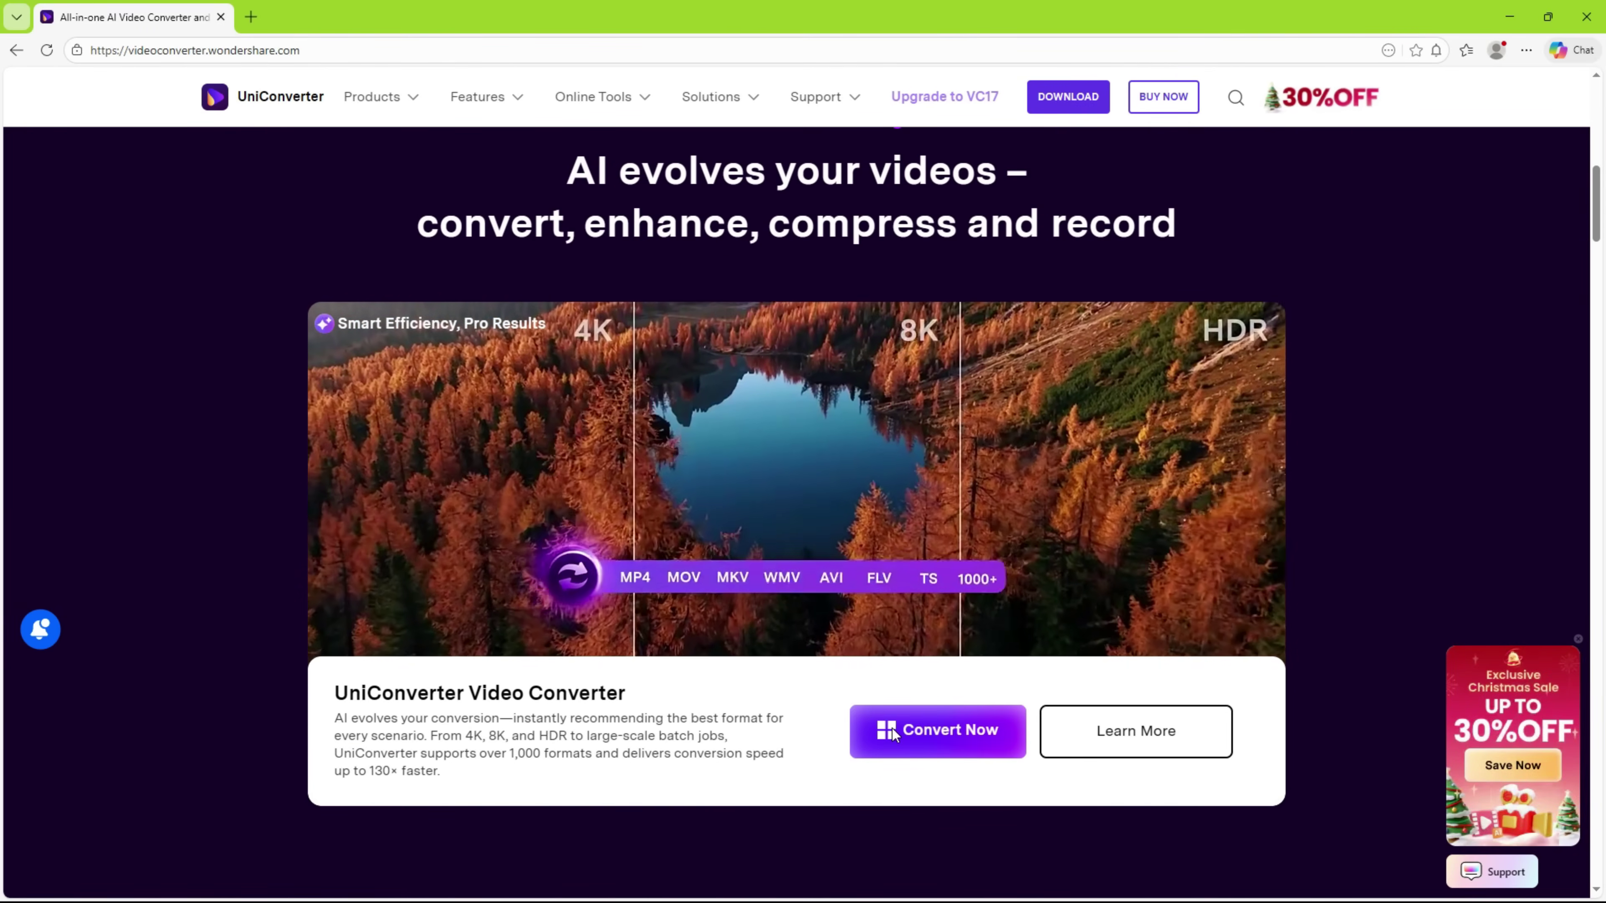
{"action": "scroll", "coordinate": [892, 729], "scroll_direction": "down", "scroll_amount": 10}
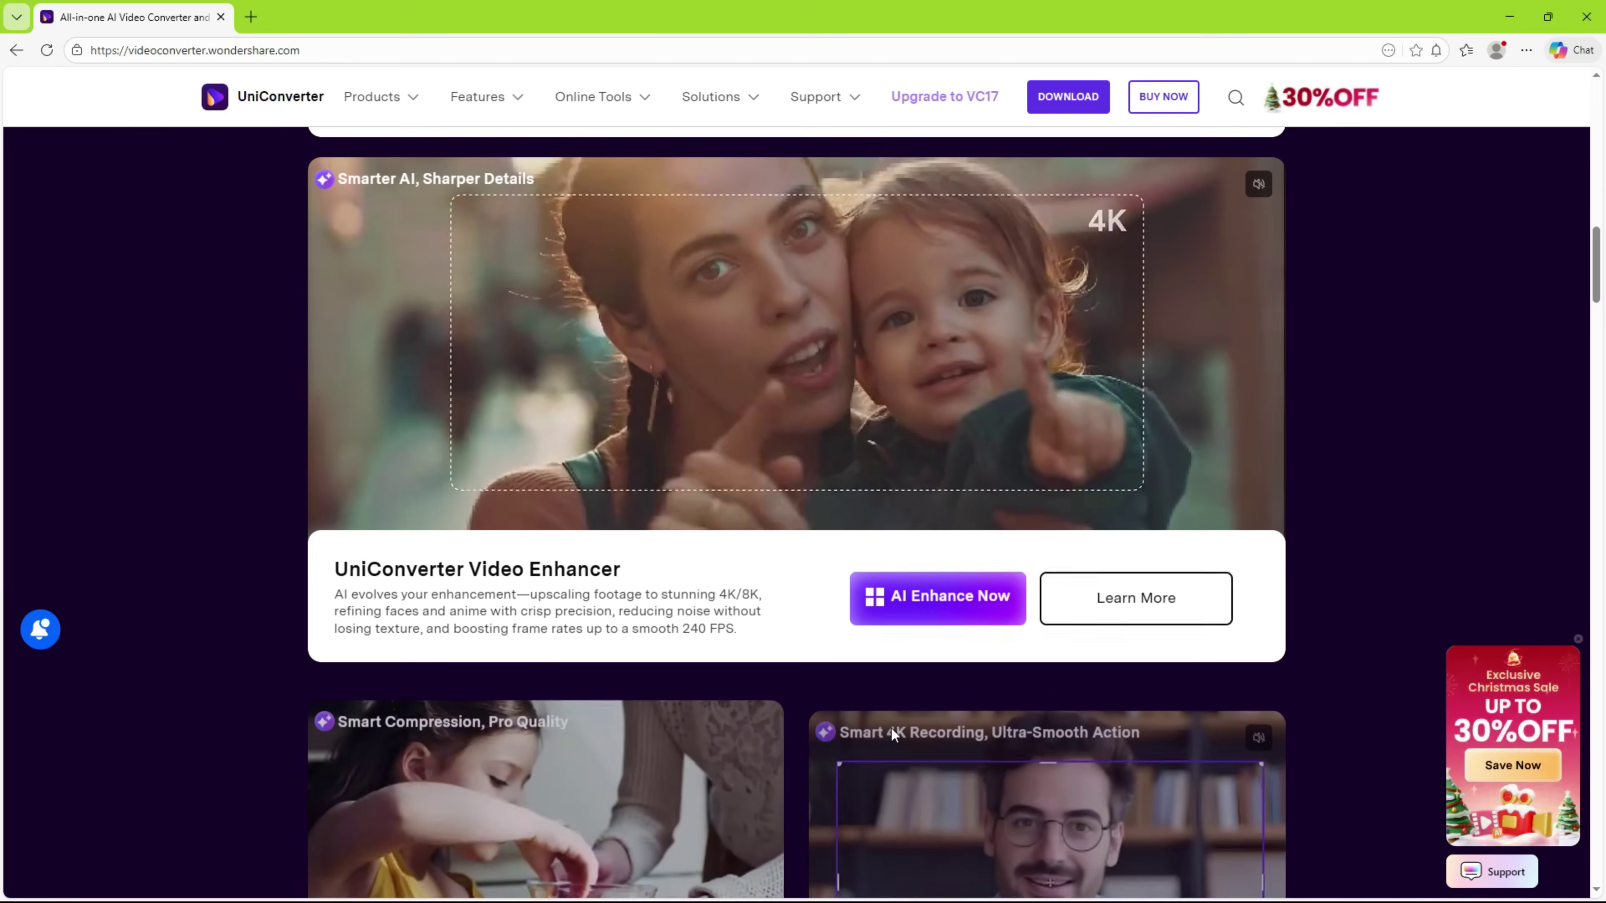
{"action": "scroll", "coordinate": [892, 731], "scroll_direction": "down", "scroll_amount": 8}
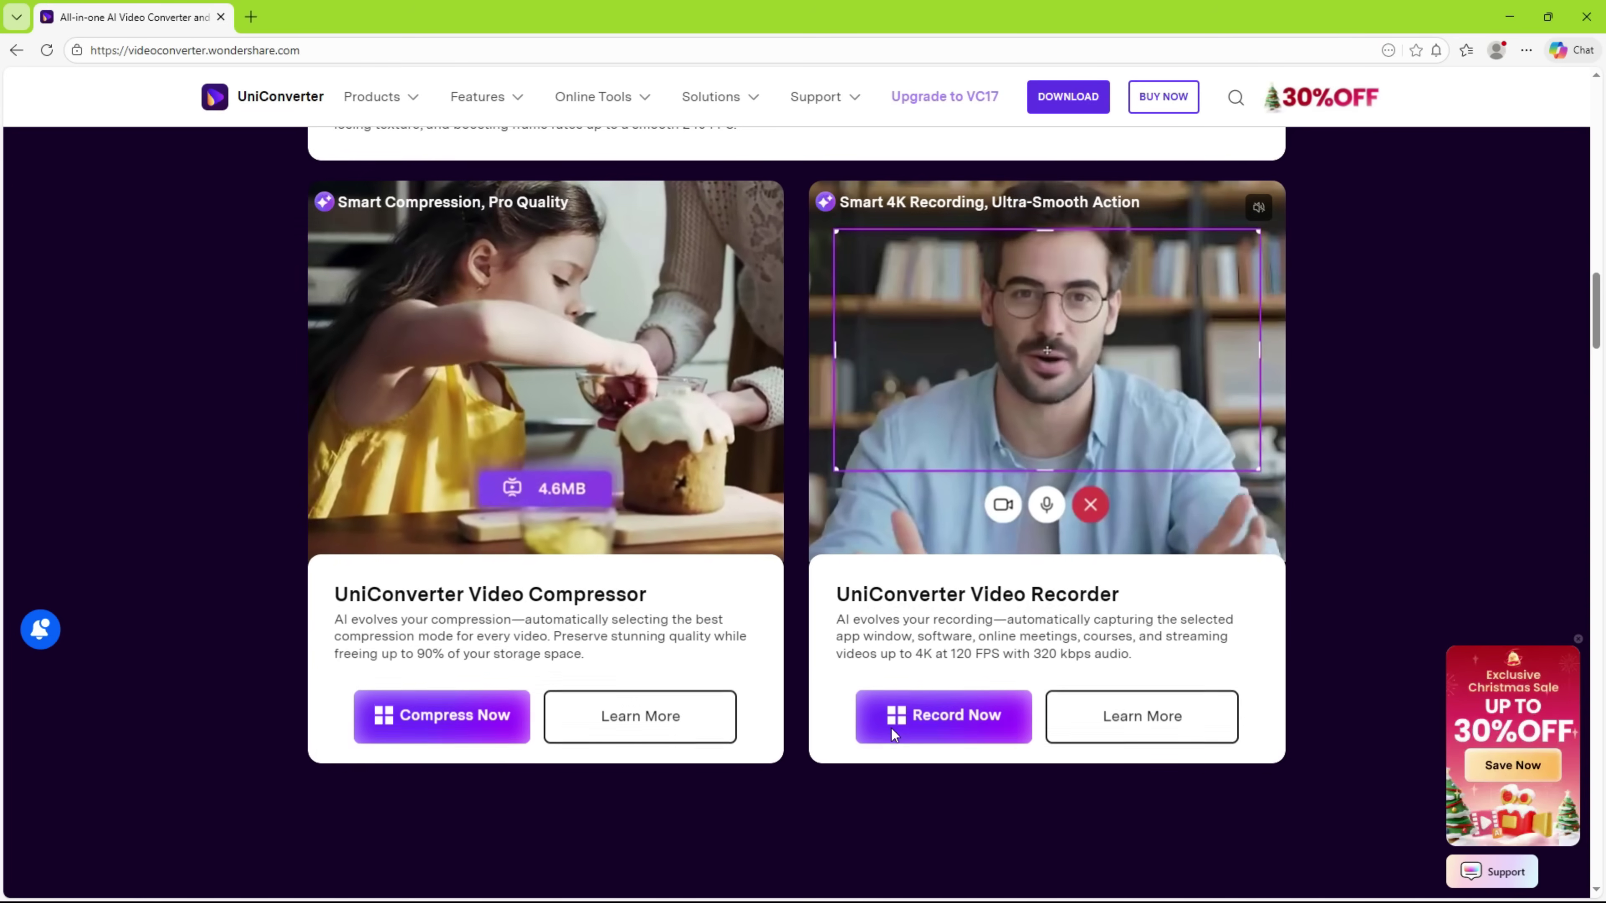
{"action": "scroll", "coordinate": [891, 730], "scroll_direction": "down", "scroll_amount": 10}
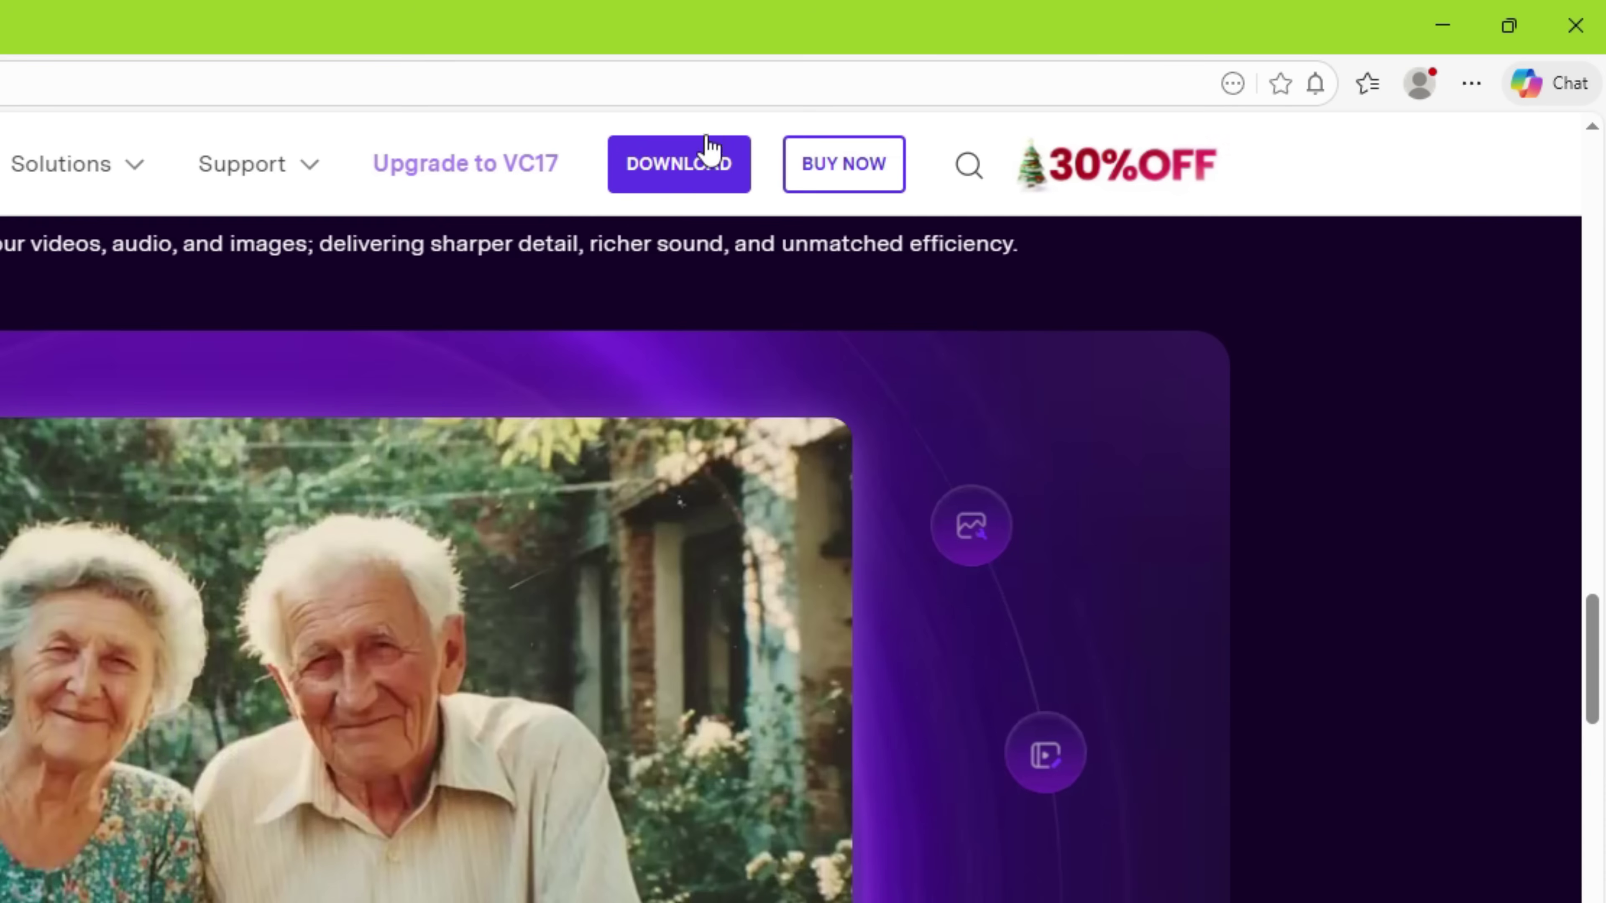
{"action": "left_click", "coordinate": [686, 166]}
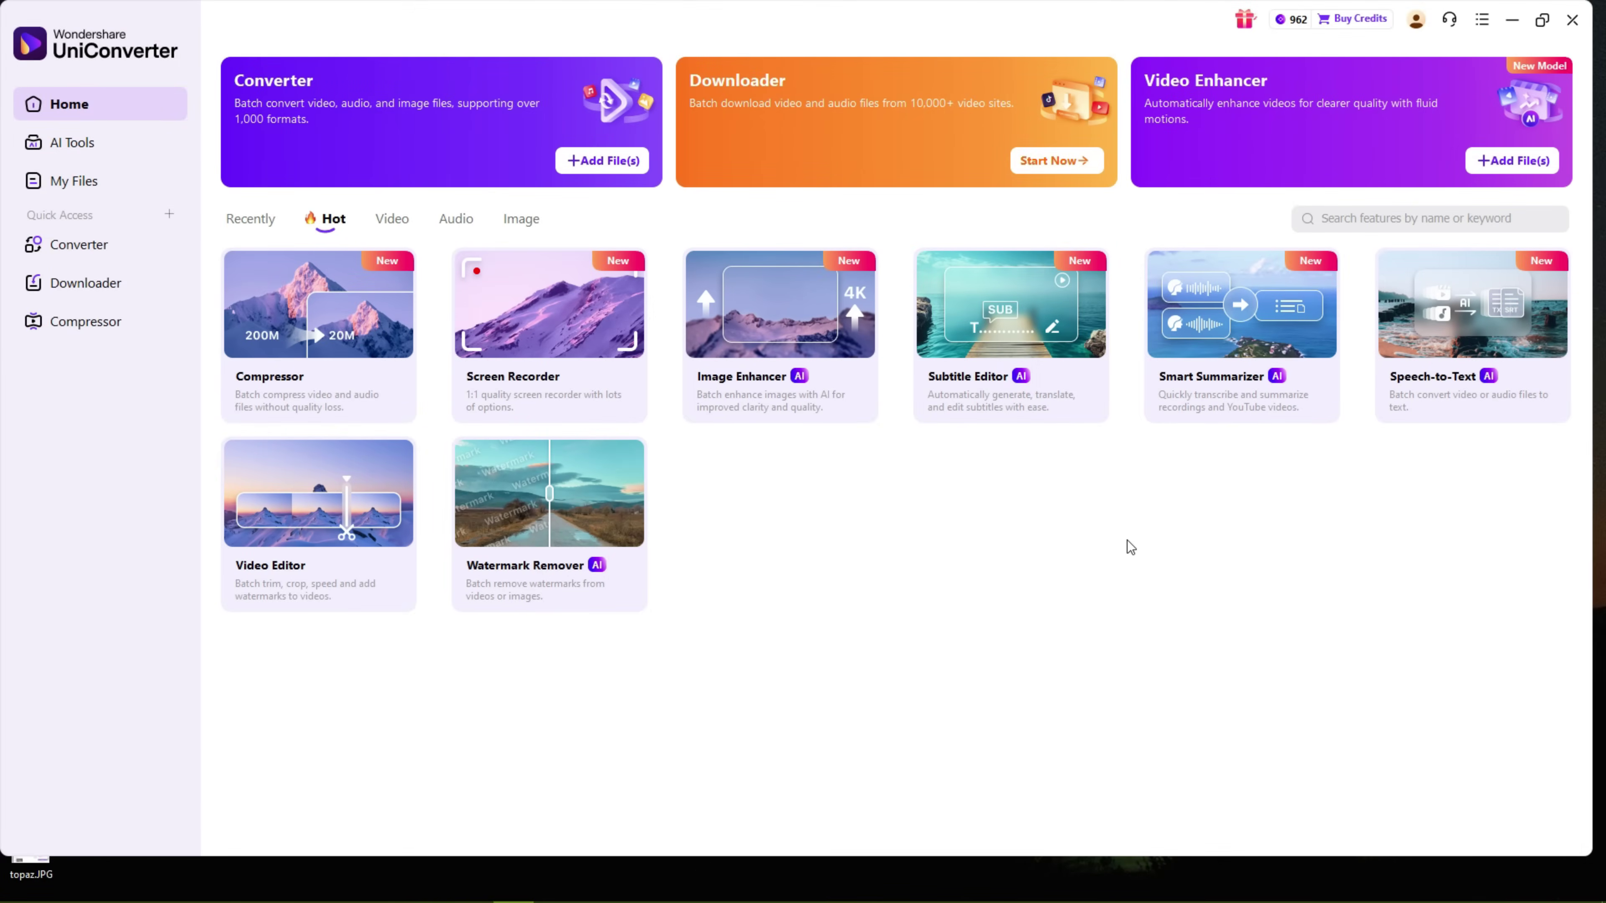
Load the car-window clip into Video Enhancer and play it
{"action": "left_click", "coordinate": [1299, 158]}
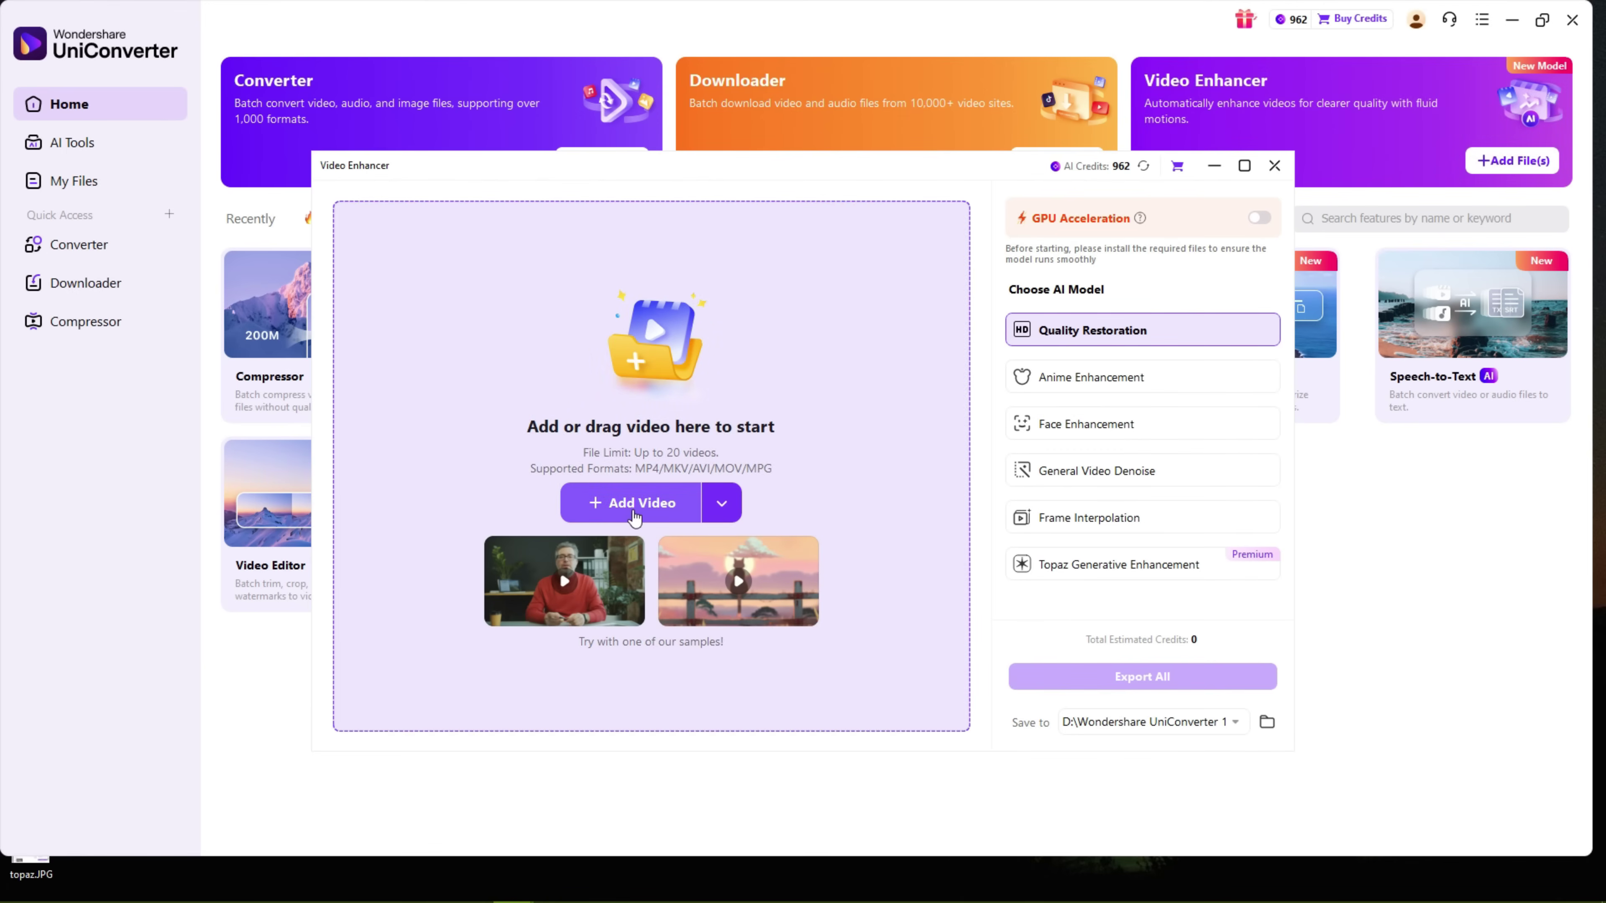
{"action": "left_click", "coordinate": [626, 506]}
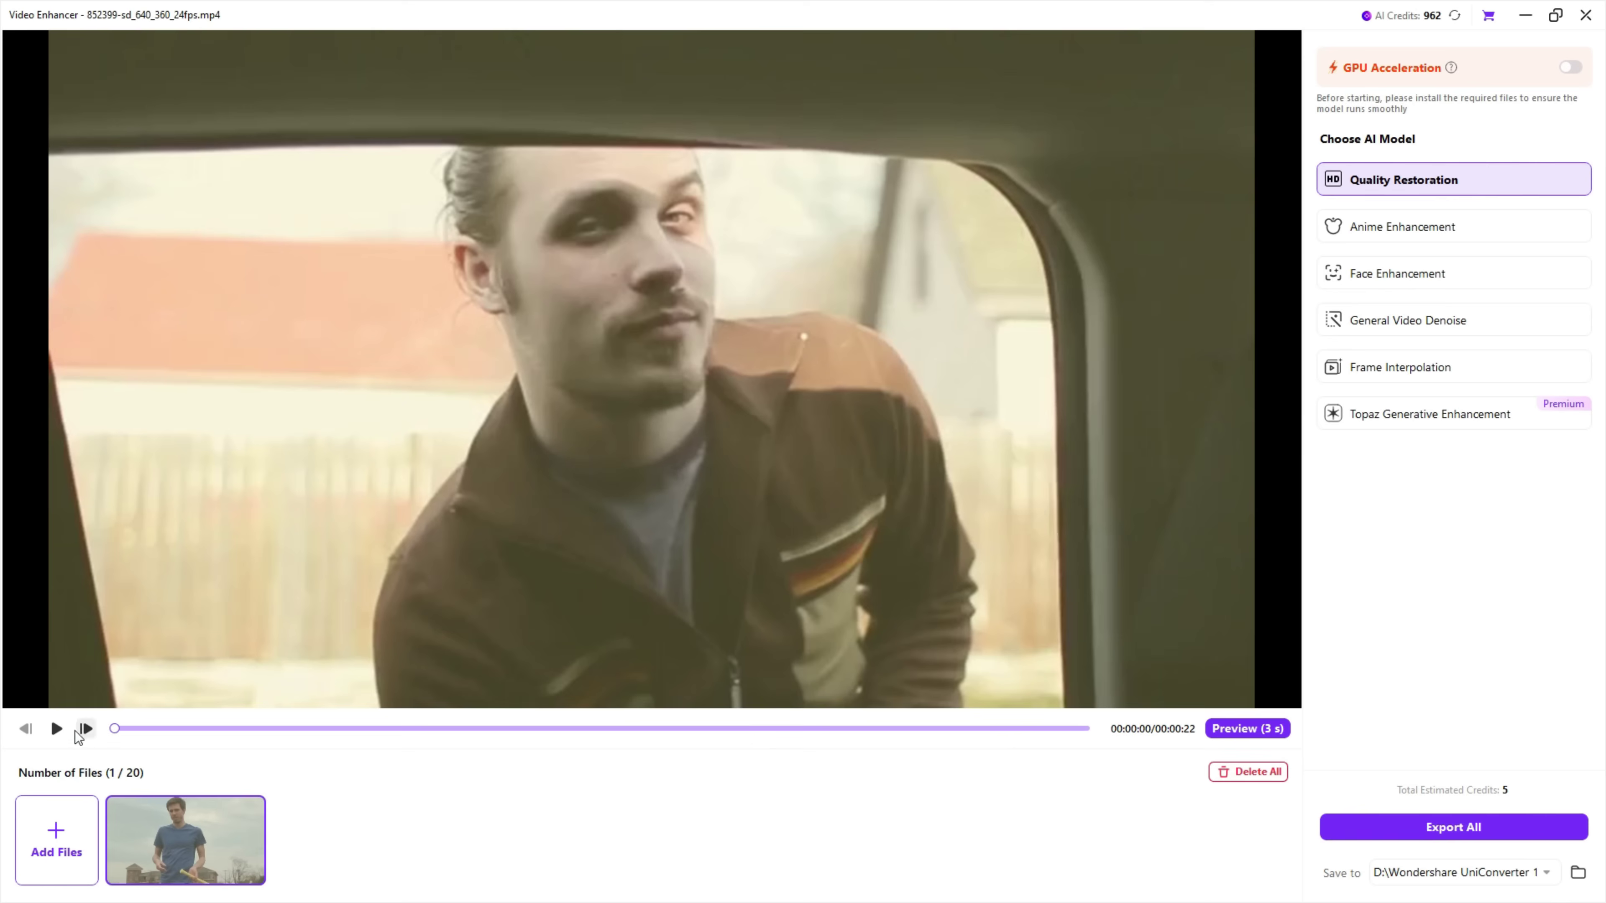
{"action": "left_click", "coordinate": [57, 730]}
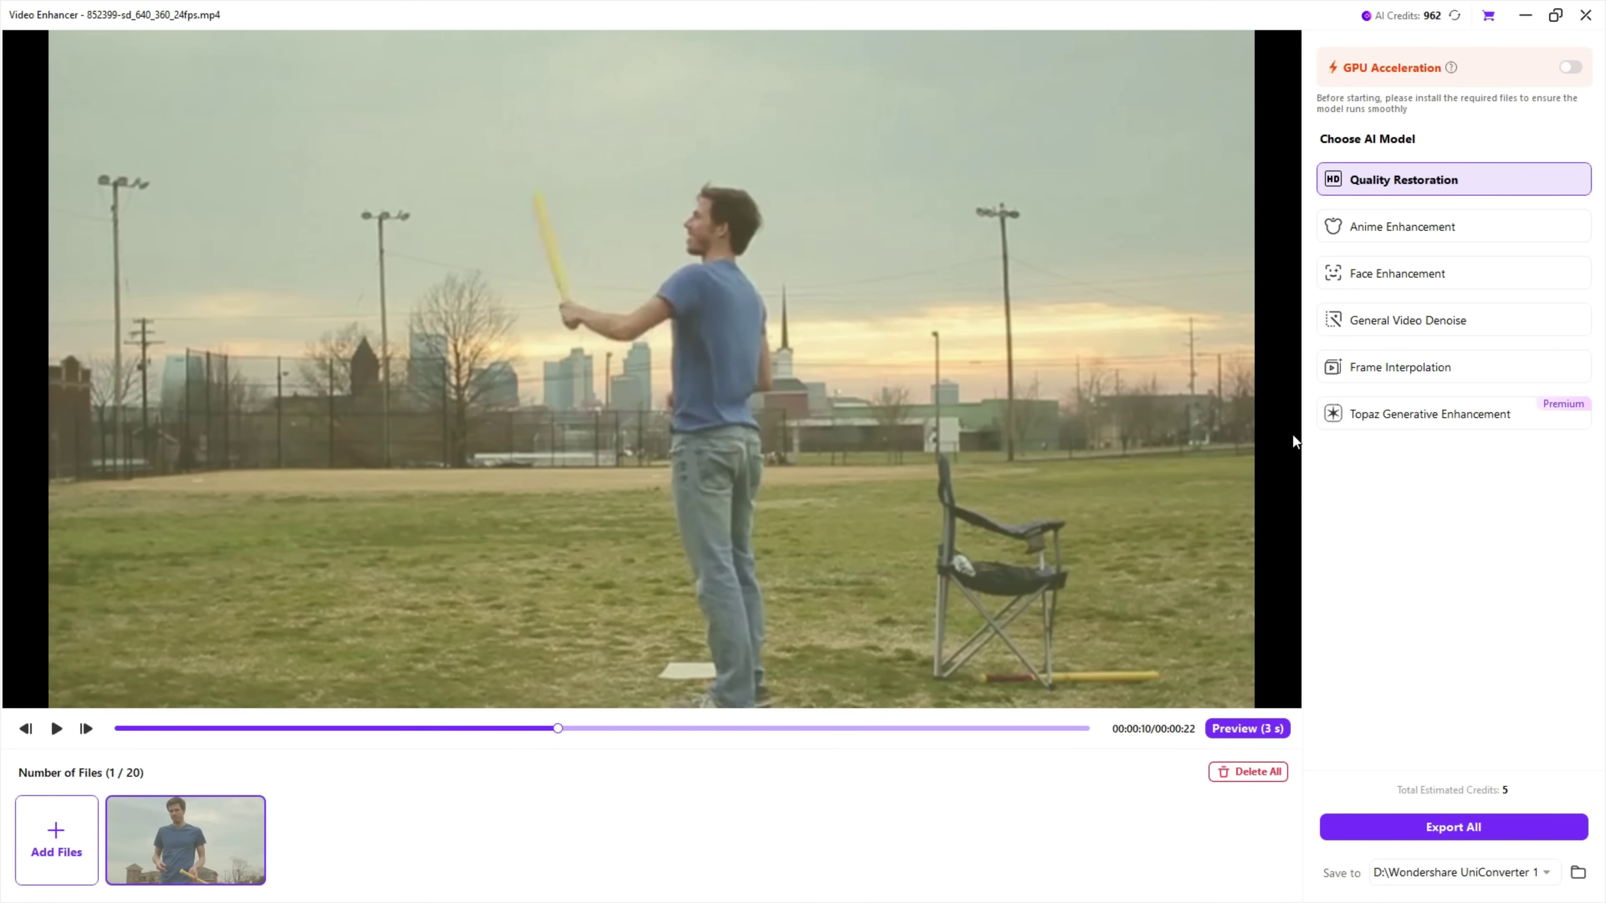
Export the clip with Topaz Generative Enhancement at 1080P
{"action": "left_click", "coordinate": [1416, 416]}
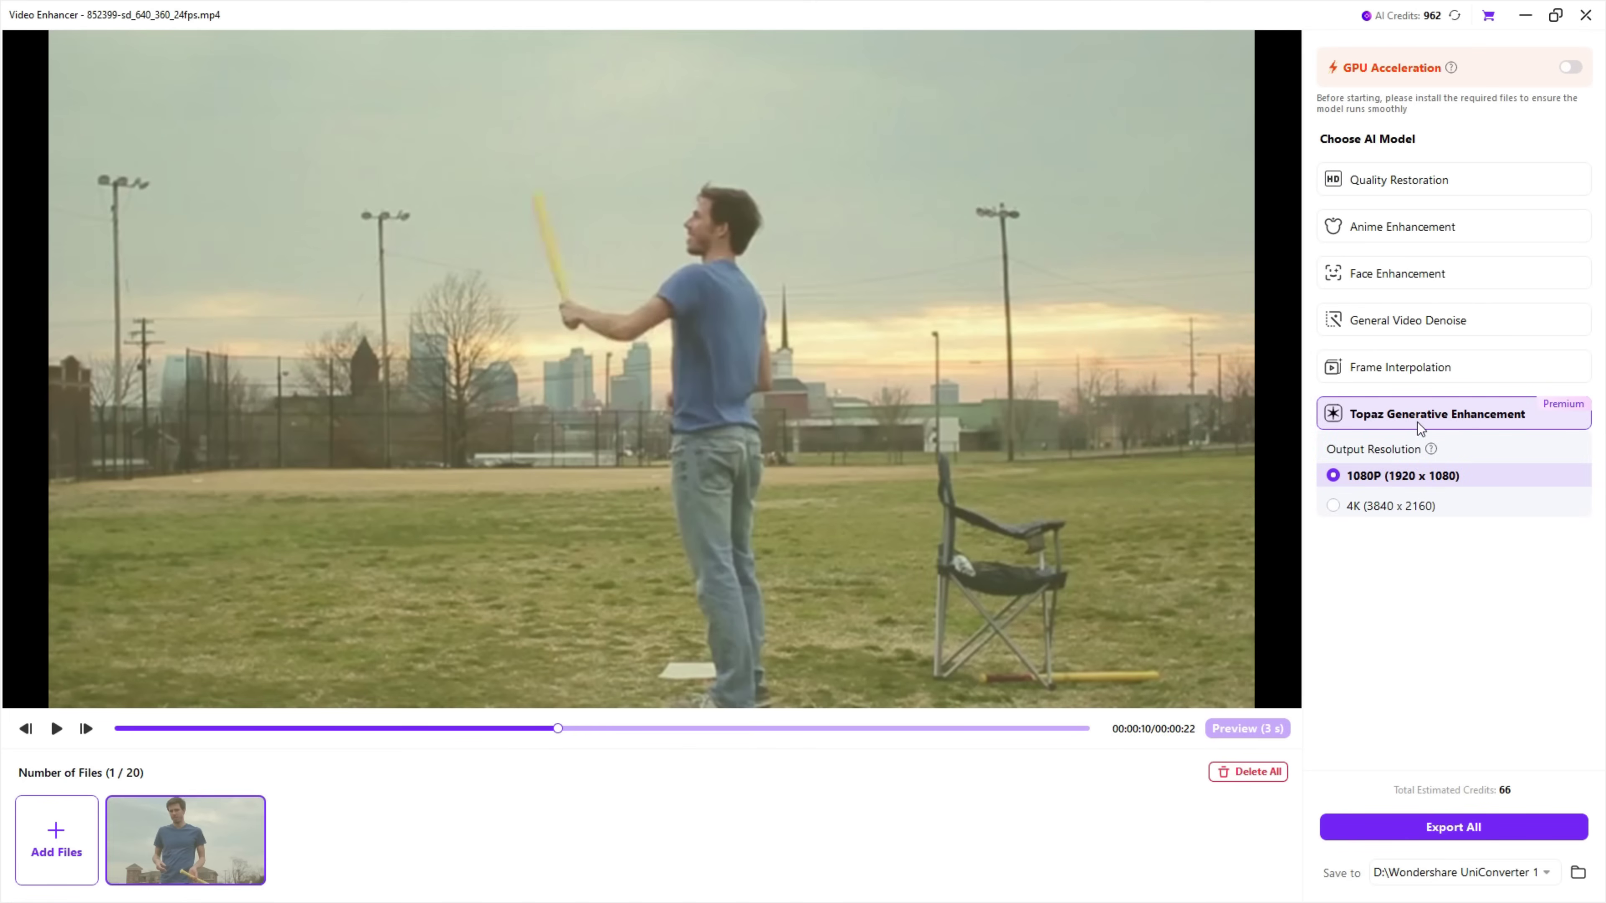
{"action": "left_click", "coordinate": [1334, 505]}
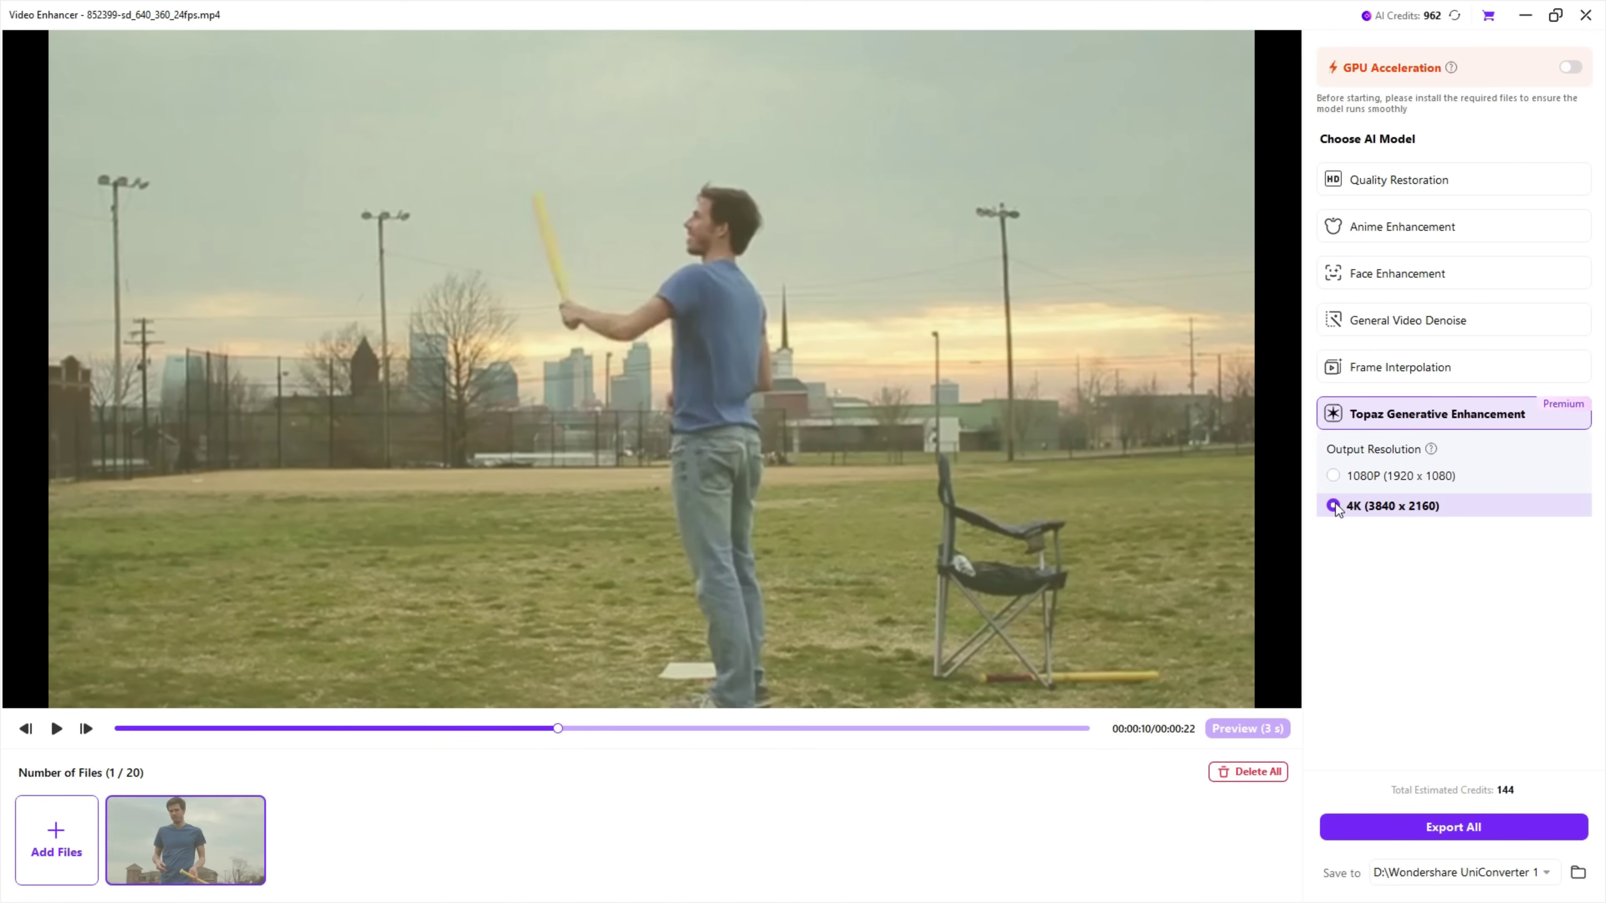
{"action": "left_click", "coordinate": [1339, 477]}
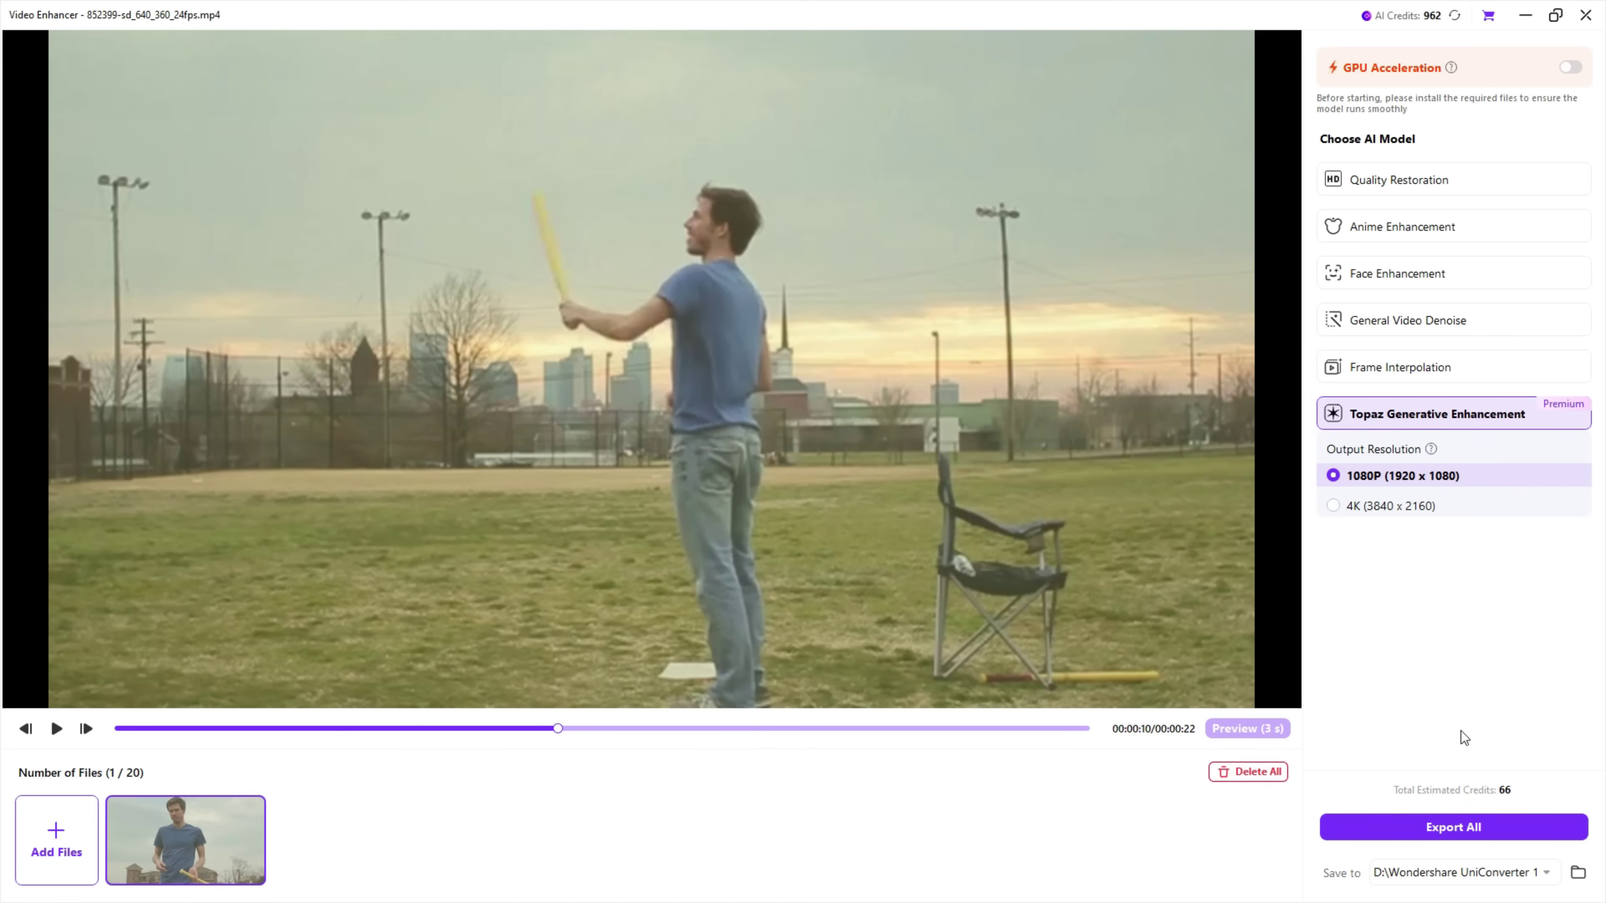
{"action": "left_click", "coordinate": [1476, 826]}
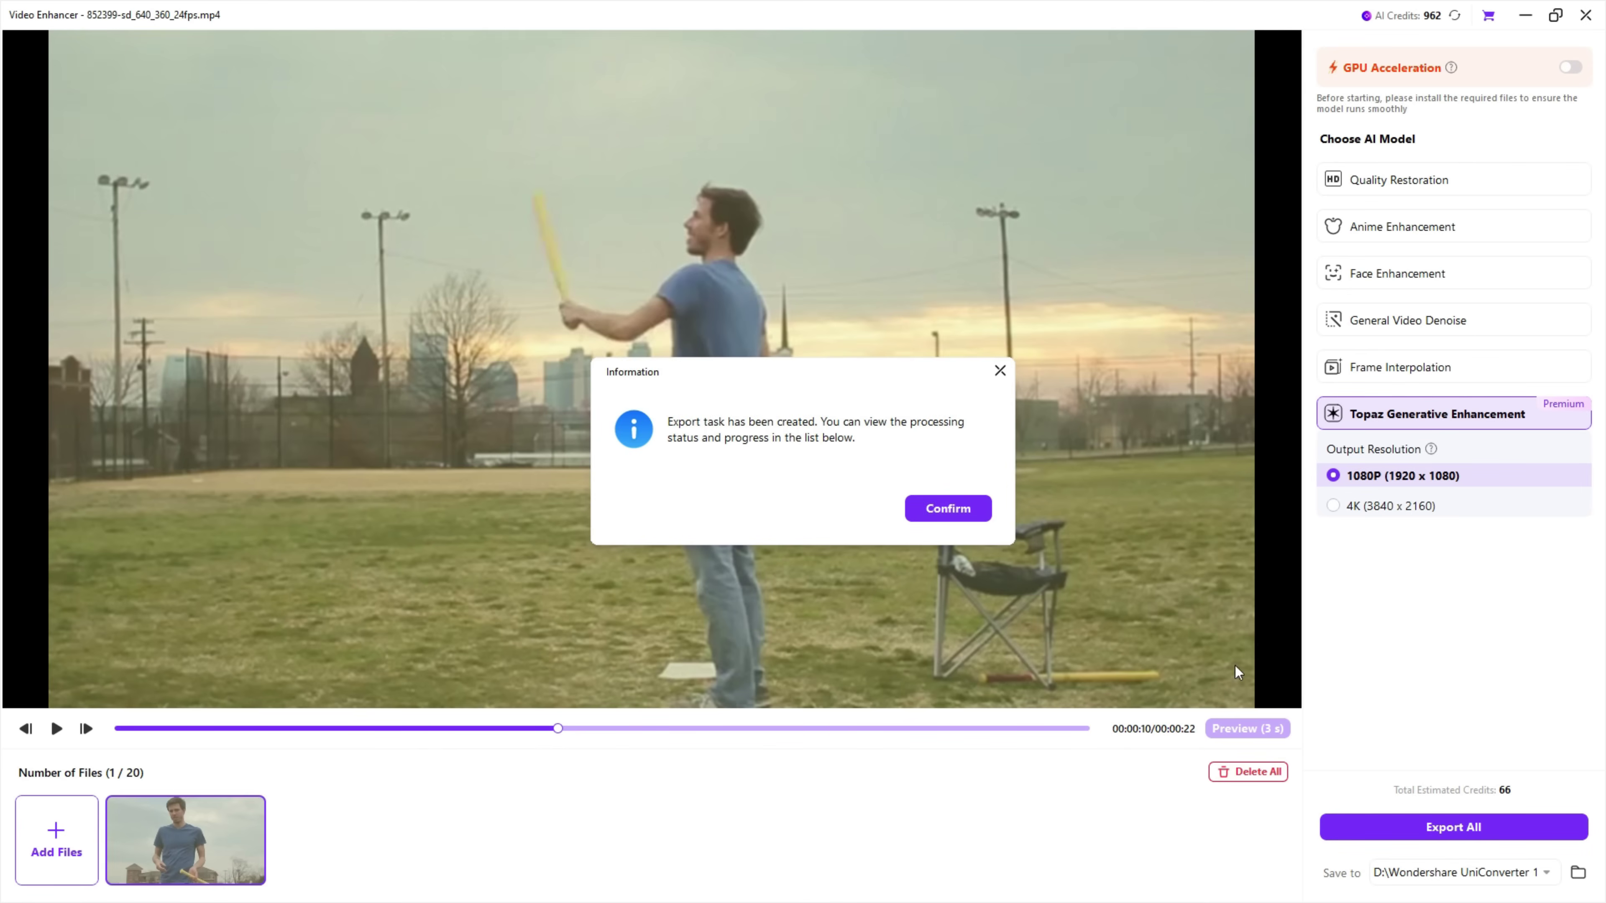
{"action": "left_click", "coordinate": [965, 510]}
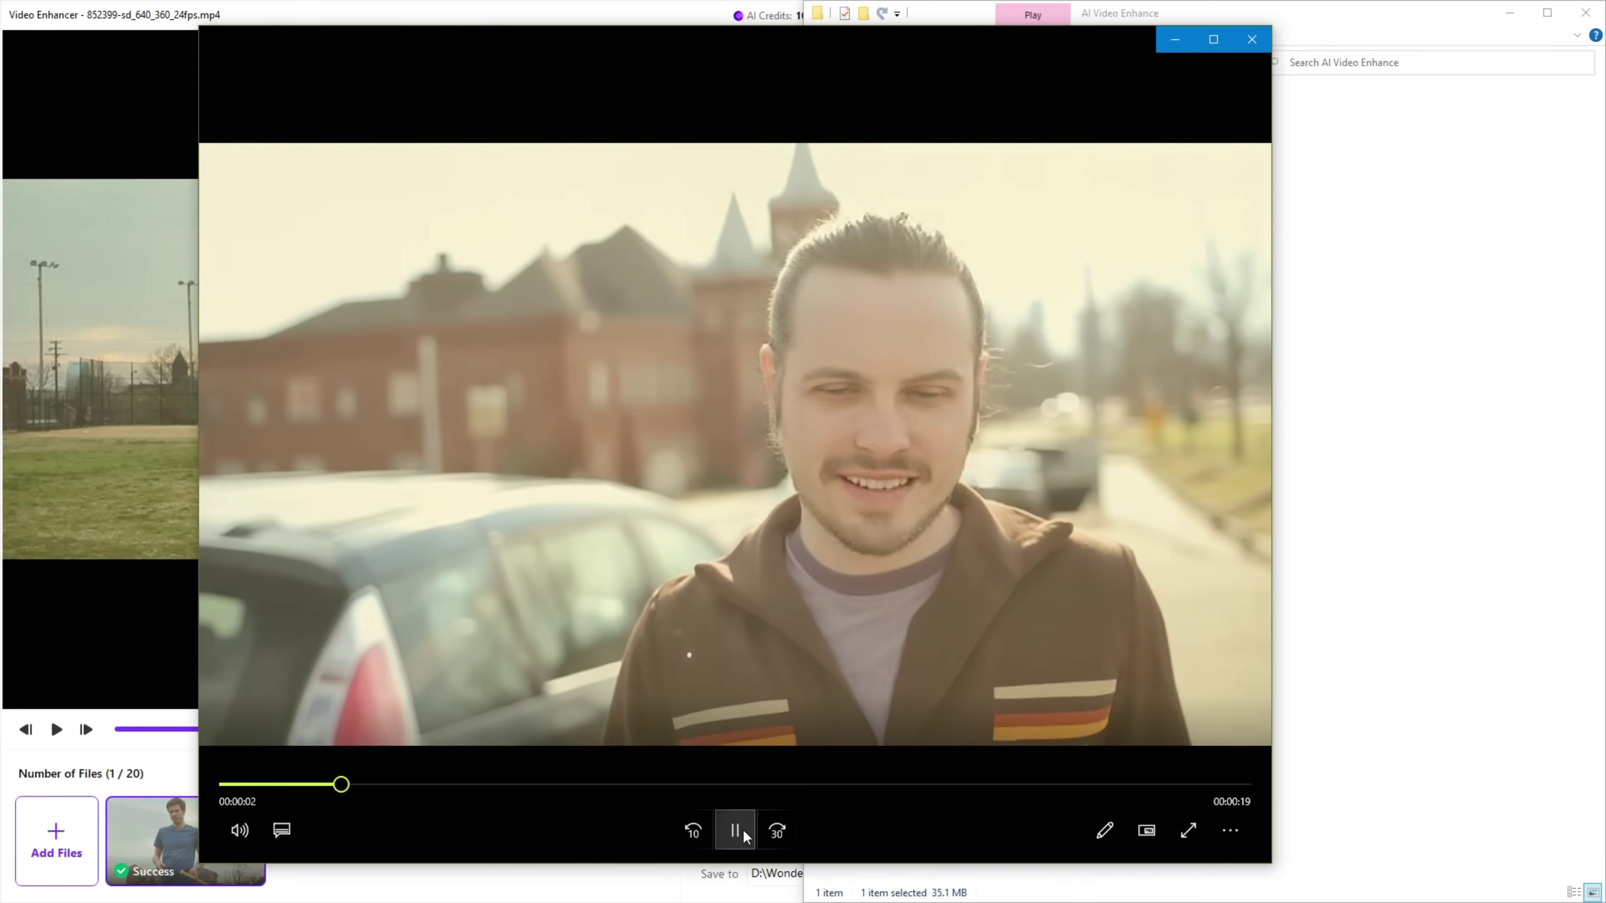
Pause the exported 1080P Topaz-enhanced clip in Media Player
{"action": "left_click", "coordinate": [734, 830]}
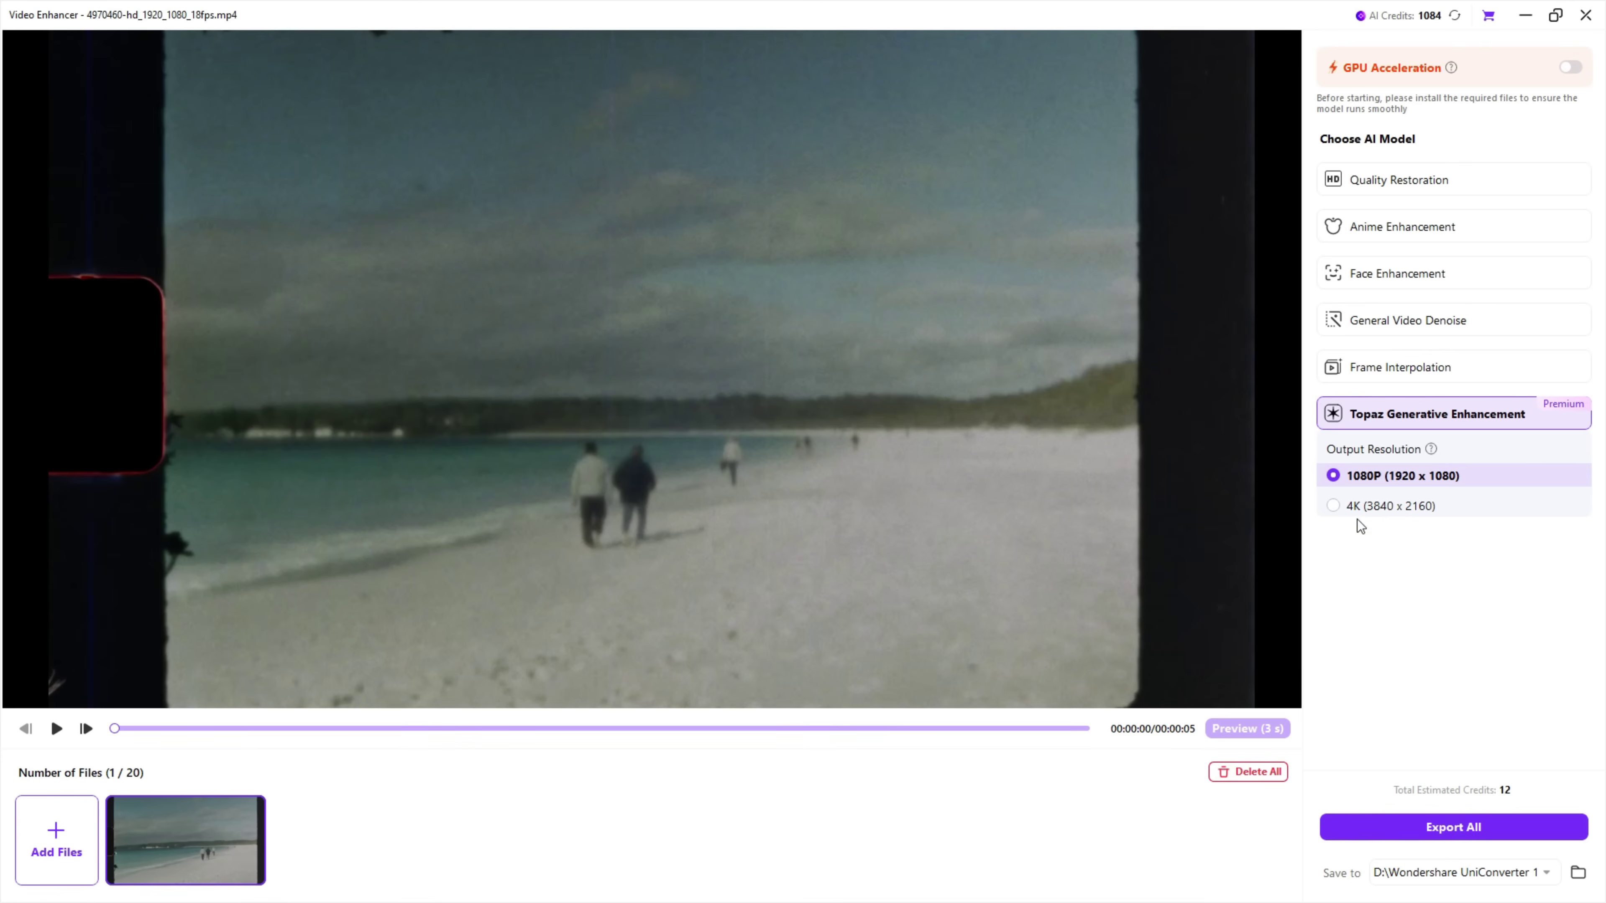
Export the beach clip with Topaz Generative Enhancement at 4K (3840 x 2160)
{"action": "left_click", "coordinate": [1433, 824]}
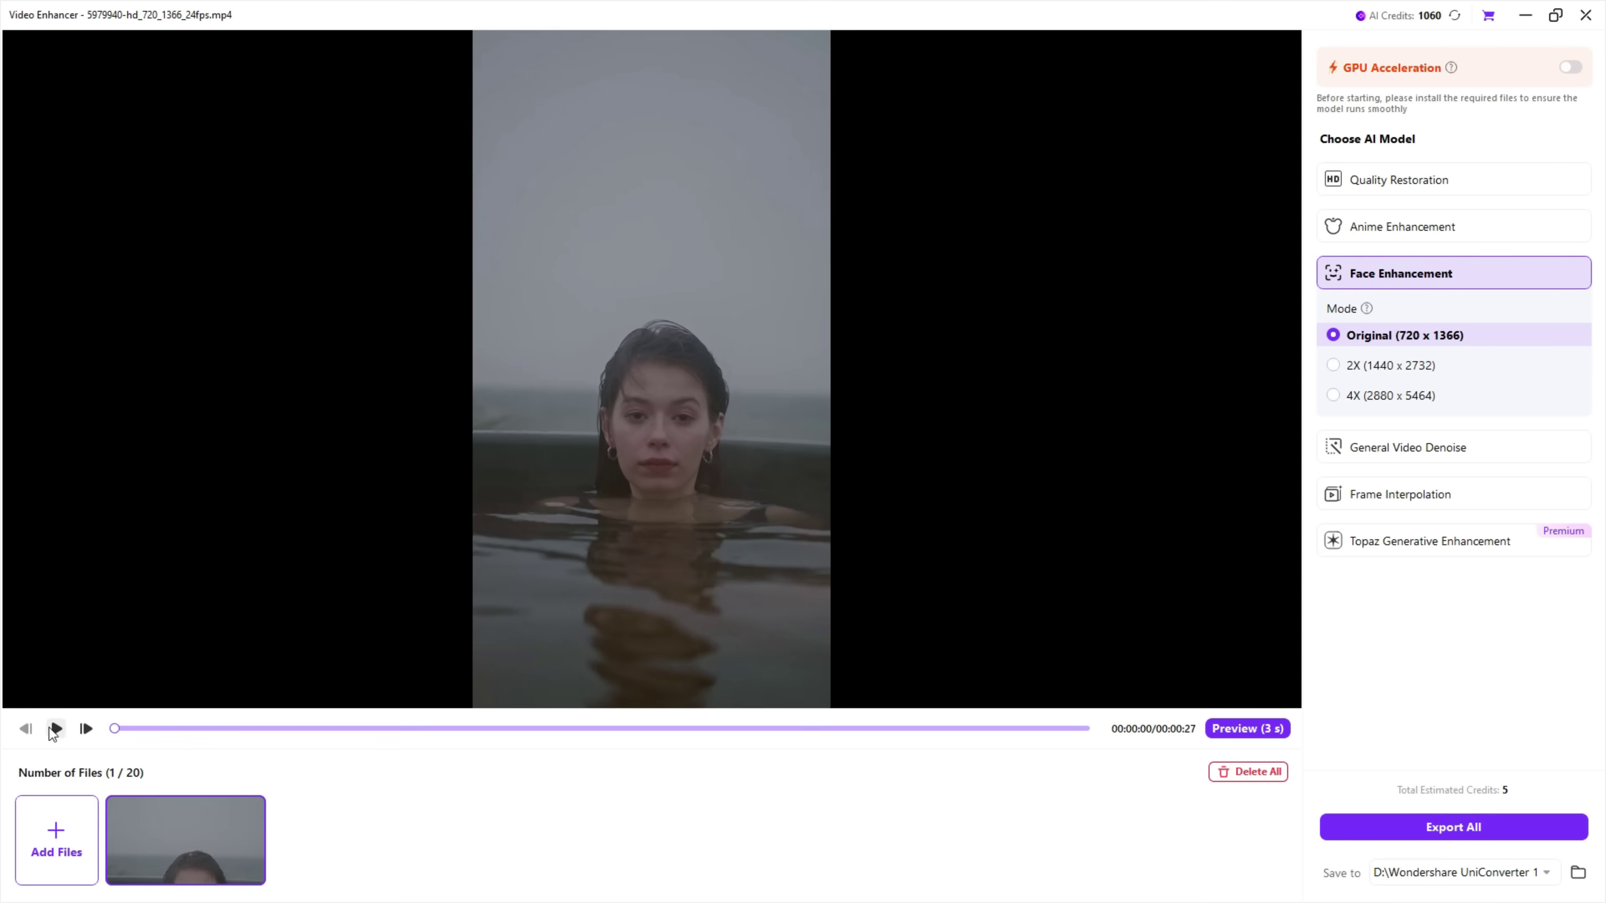
Play the portrait clip, preview 4X Face Enhancement beside the original, then pick Frame Interpolation for race.mp4
{"action": "left_click", "coordinate": [56, 728]}
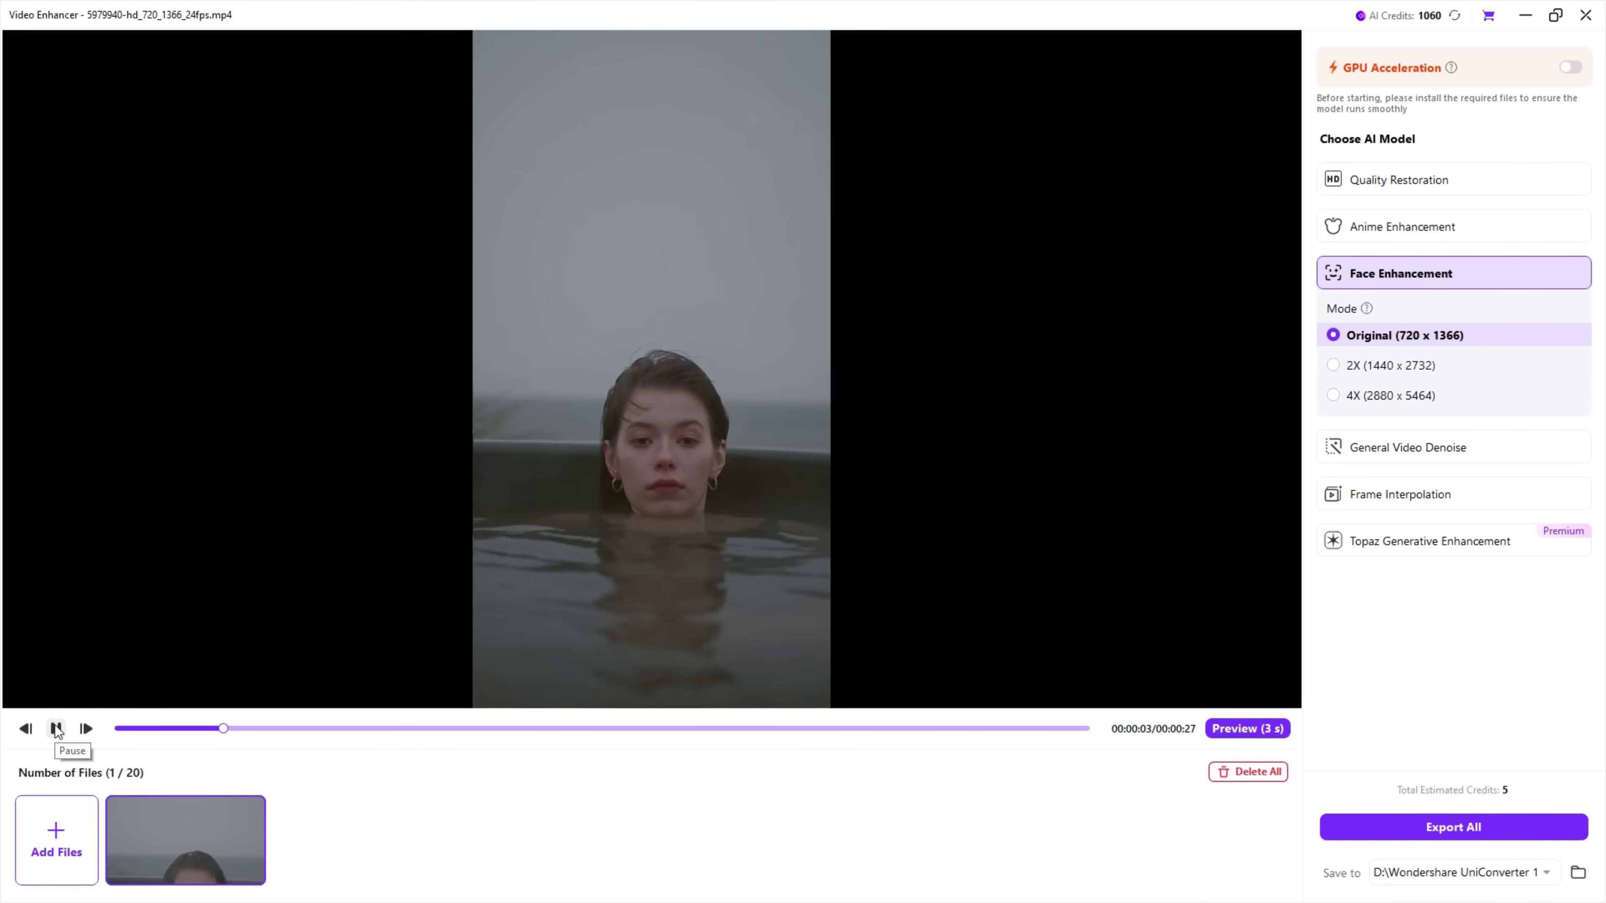
{"action": "left_click", "coordinate": [56, 729]}
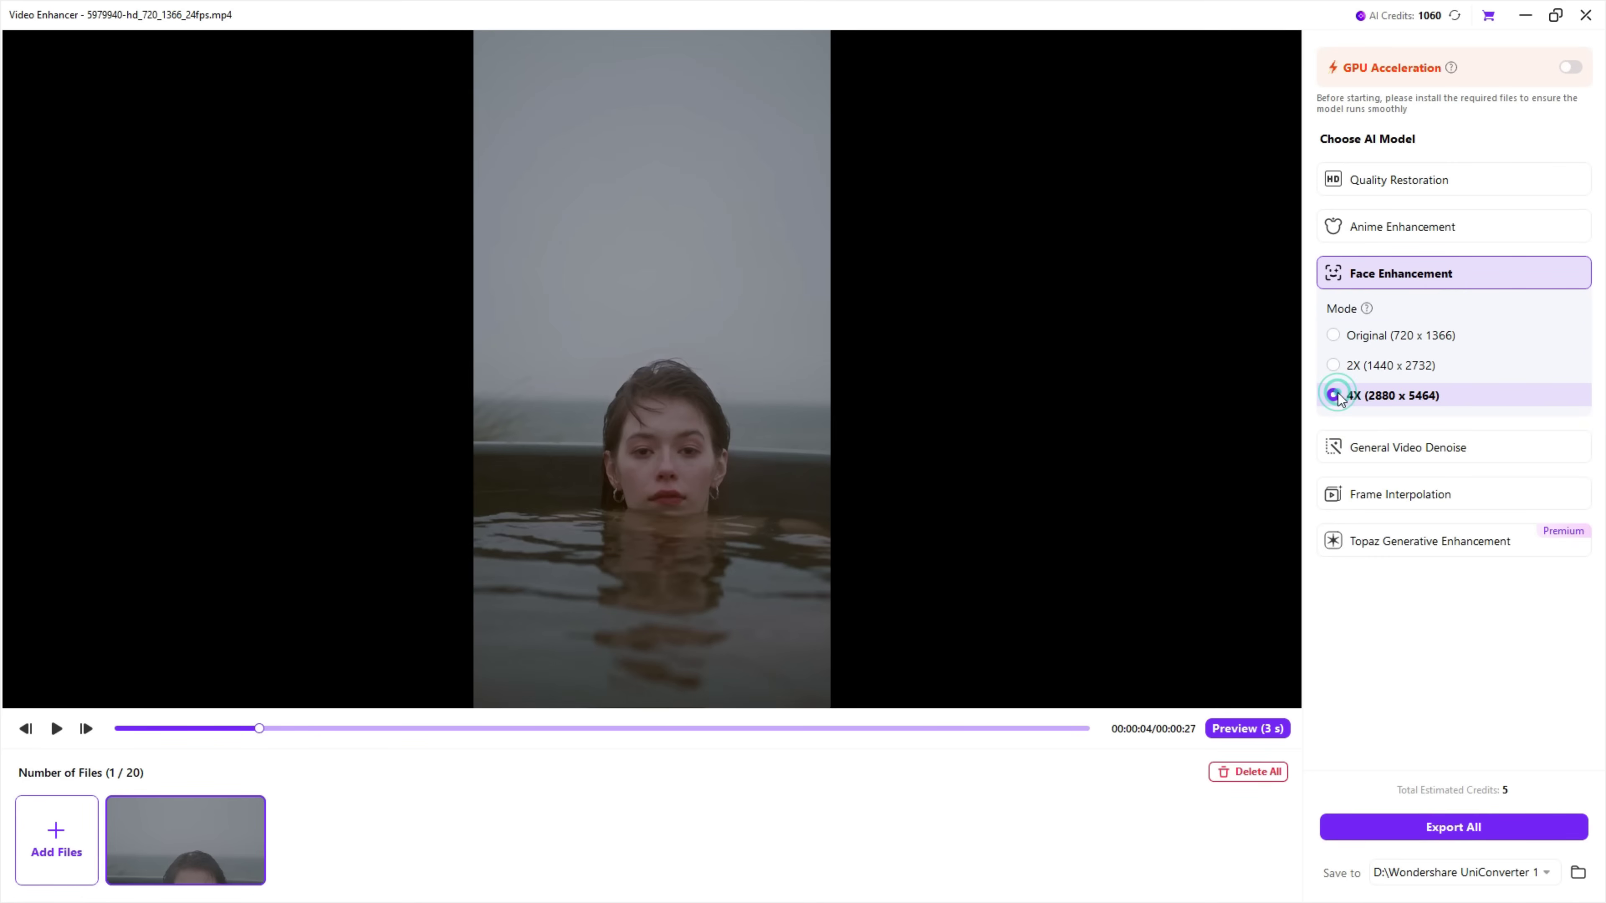
{"action": "left_click", "coordinate": [1258, 736]}
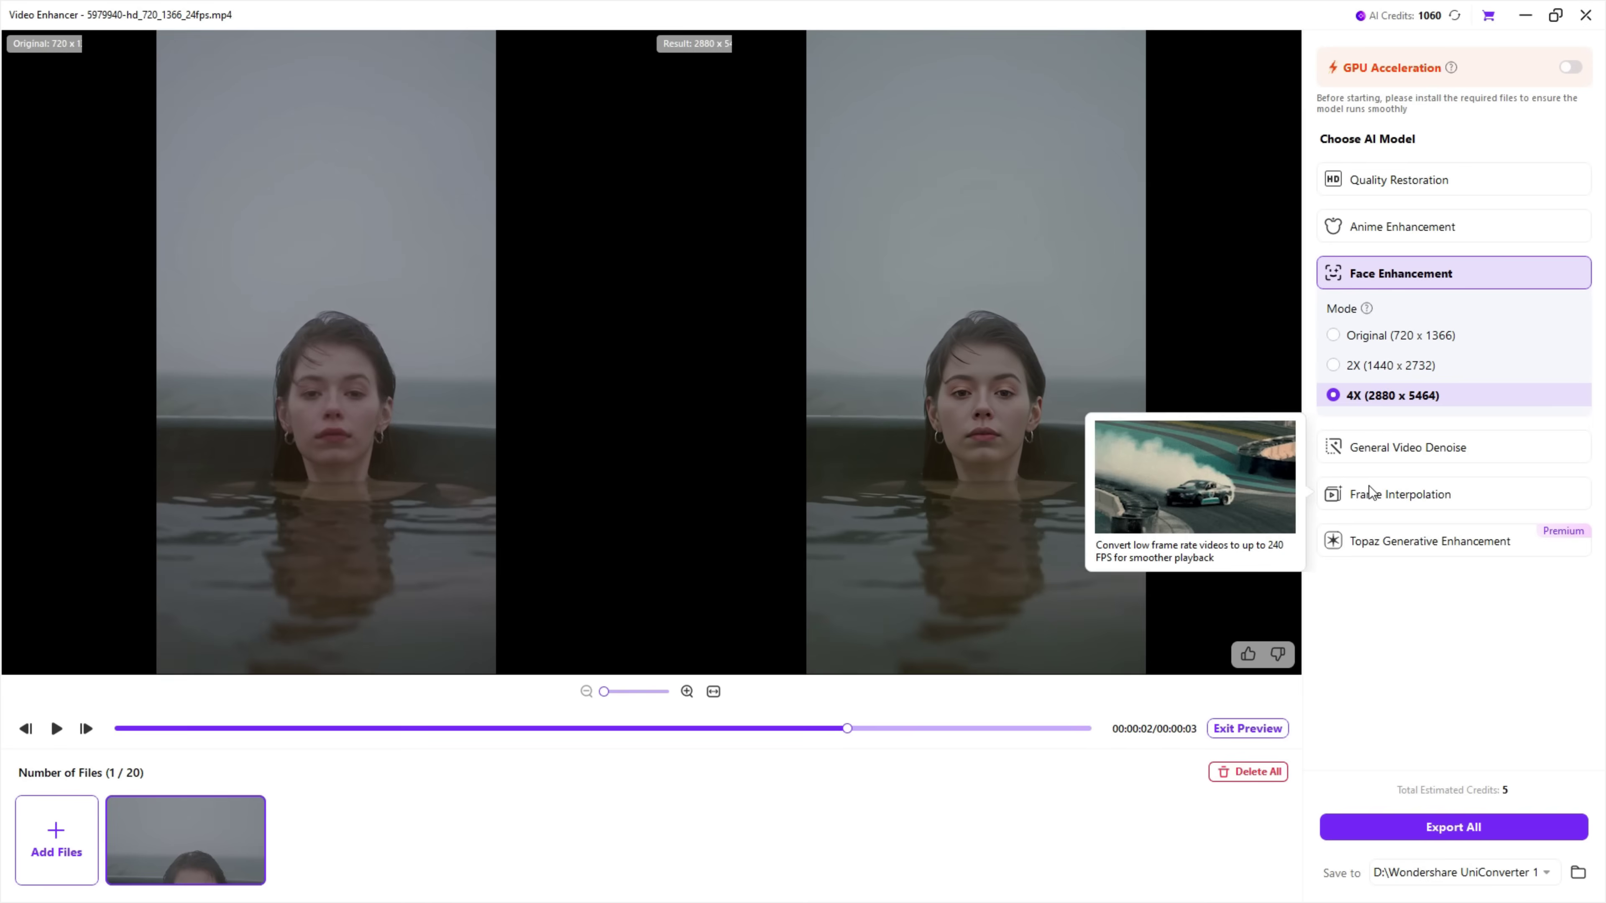
{"action": "left_click", "coordinate": [1369, 495]}
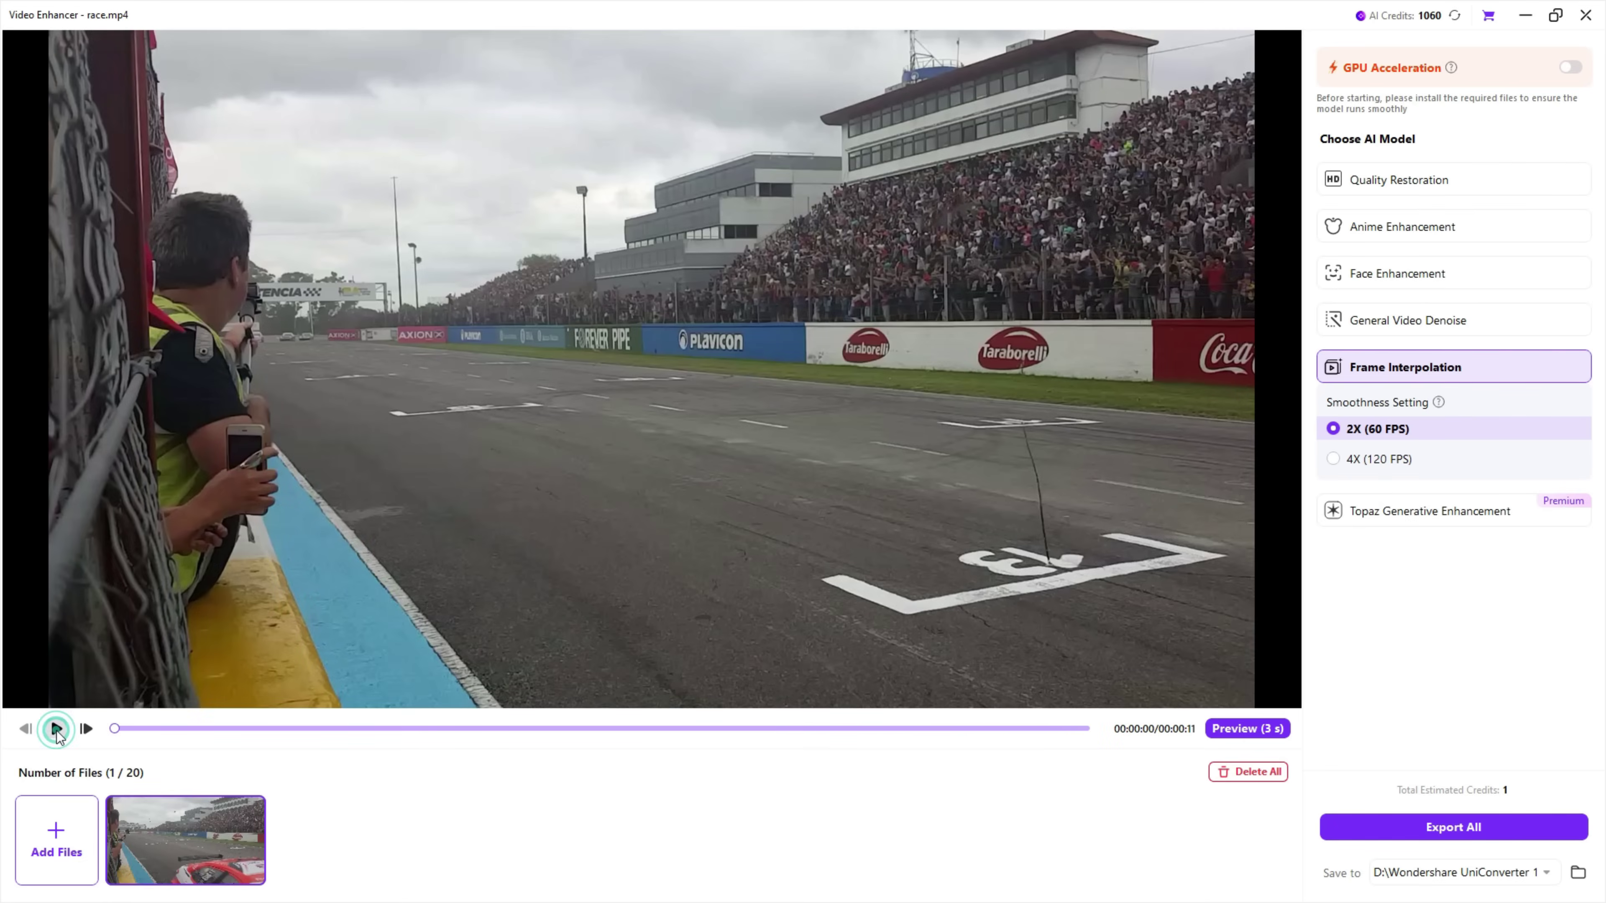
Play and pause race.mp4 with 2X (60 FPS) frame interpolation
{"action": "left_click", "coordinate": [57, 729]}
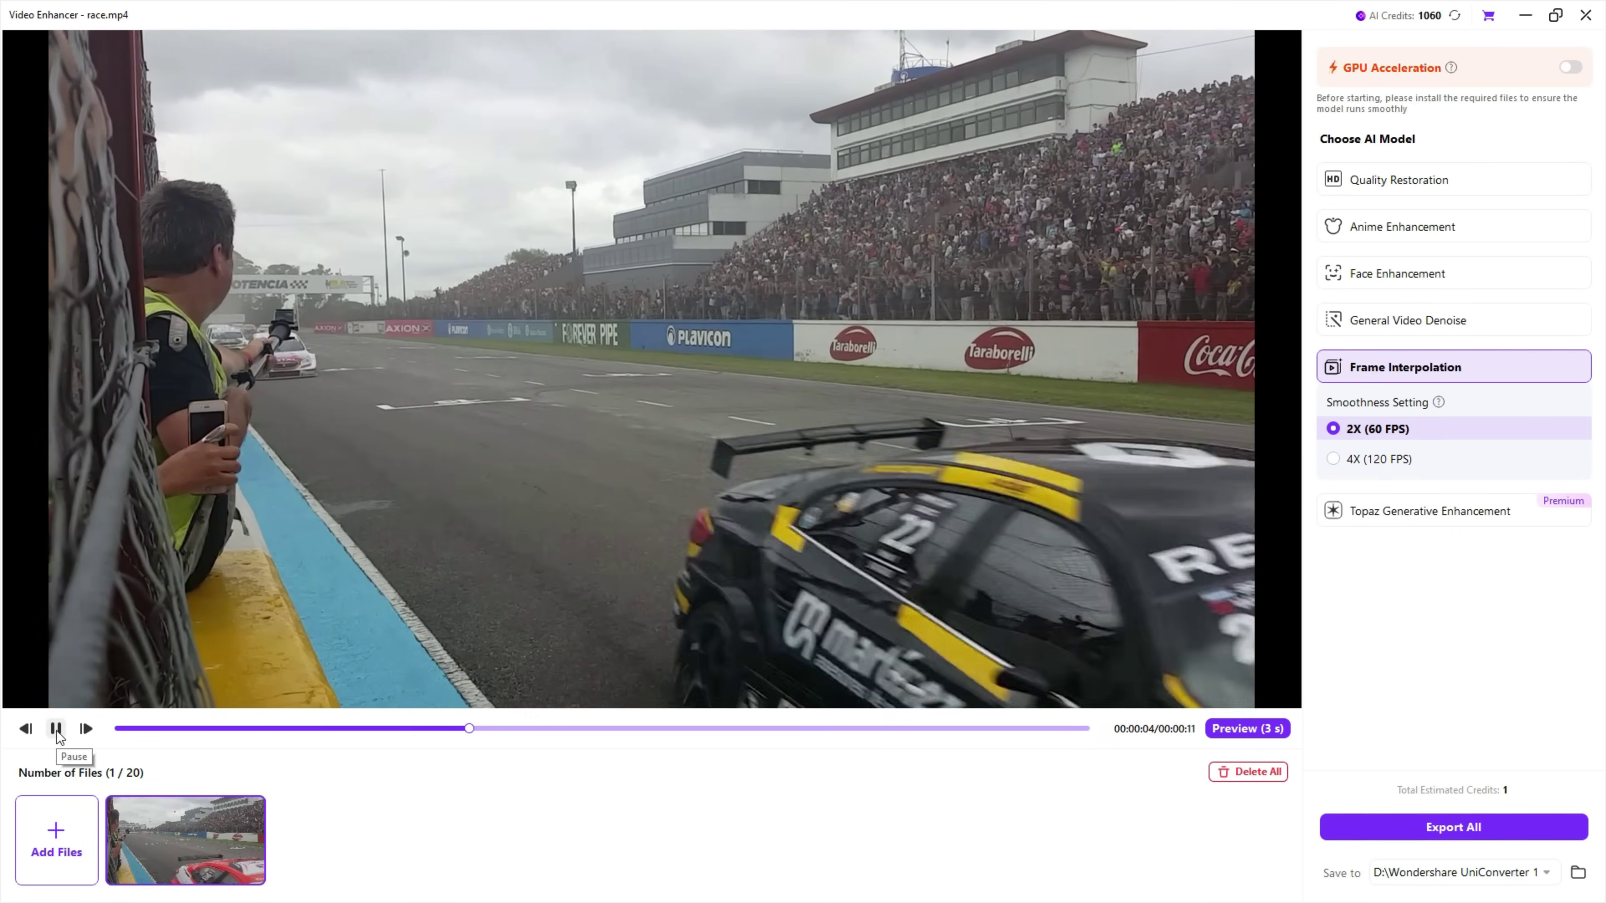
{"action": "left_click", "coordinate": [56, 729]}
{"action": "mouse_move", "coordinate": [181, 842]}
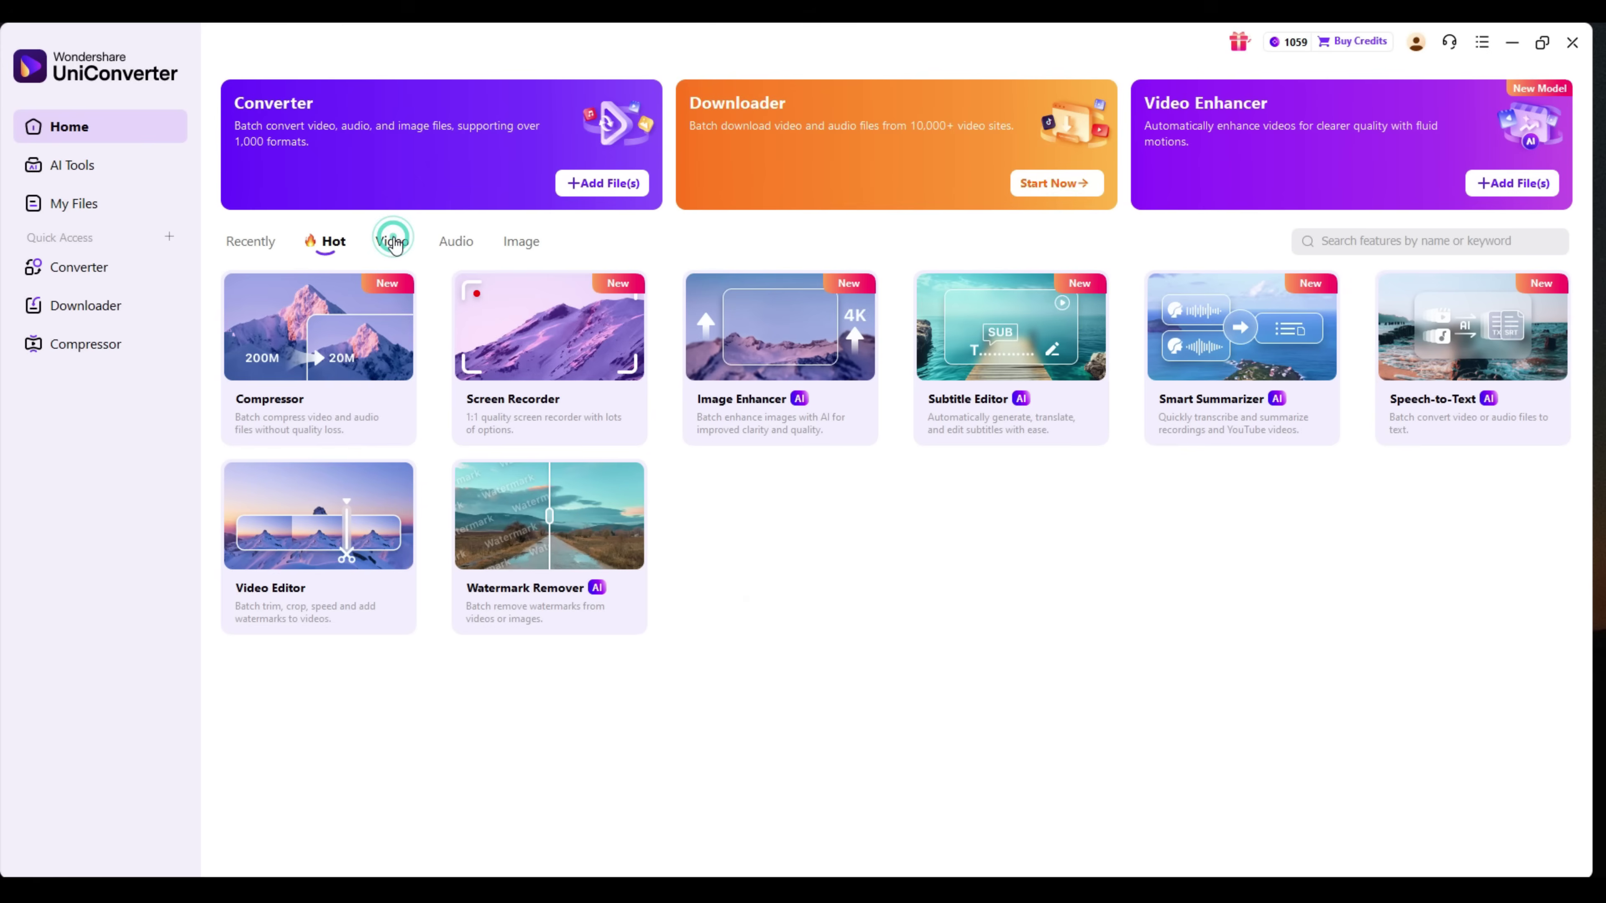
Add five MP4 clips to the Converter
{"action": "left_click", "coordinate": [393, 243]}
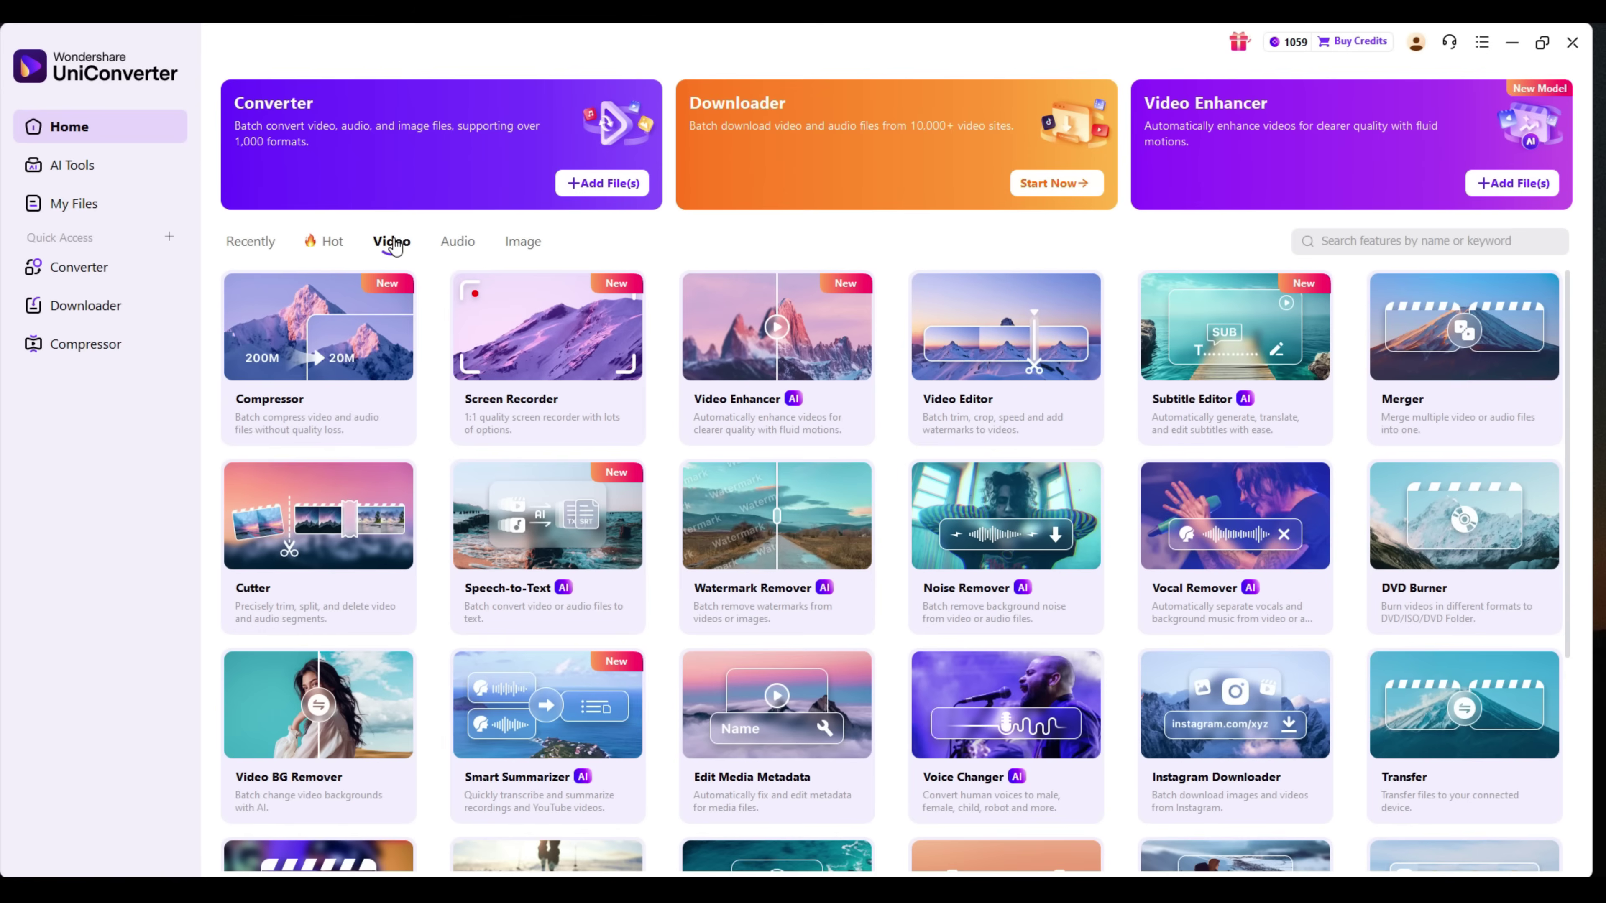
{"action": "left_click", "coordinate": [305, 383]}
{"action": "left_click", "coordinate": [116, 273]}
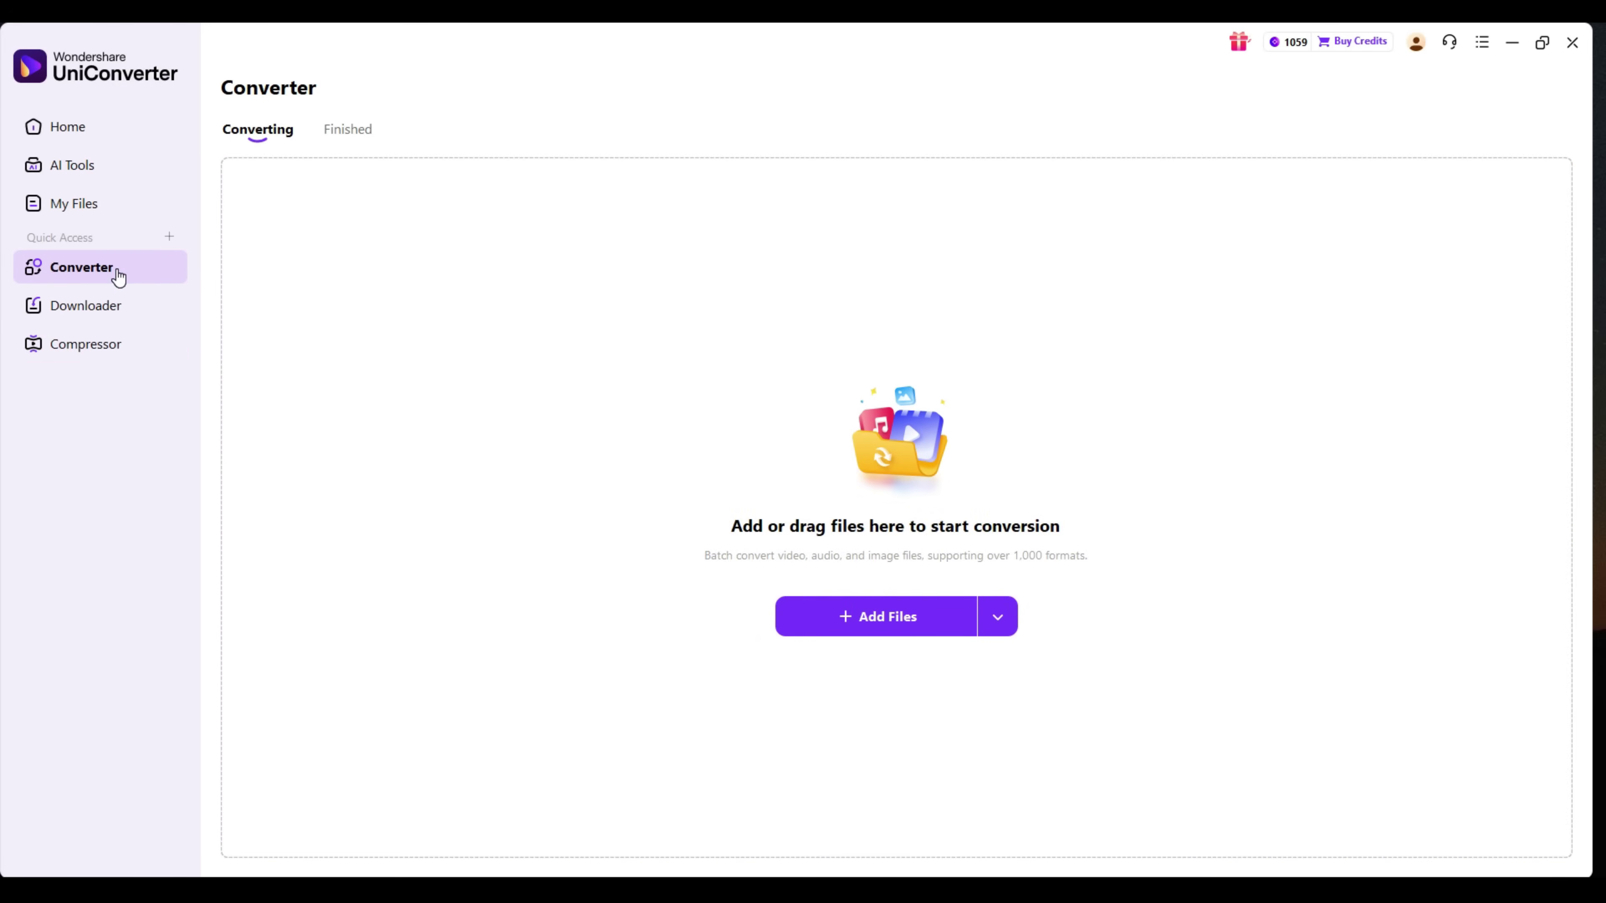
{"action": "left_click", "coordinate": [841, 631]}
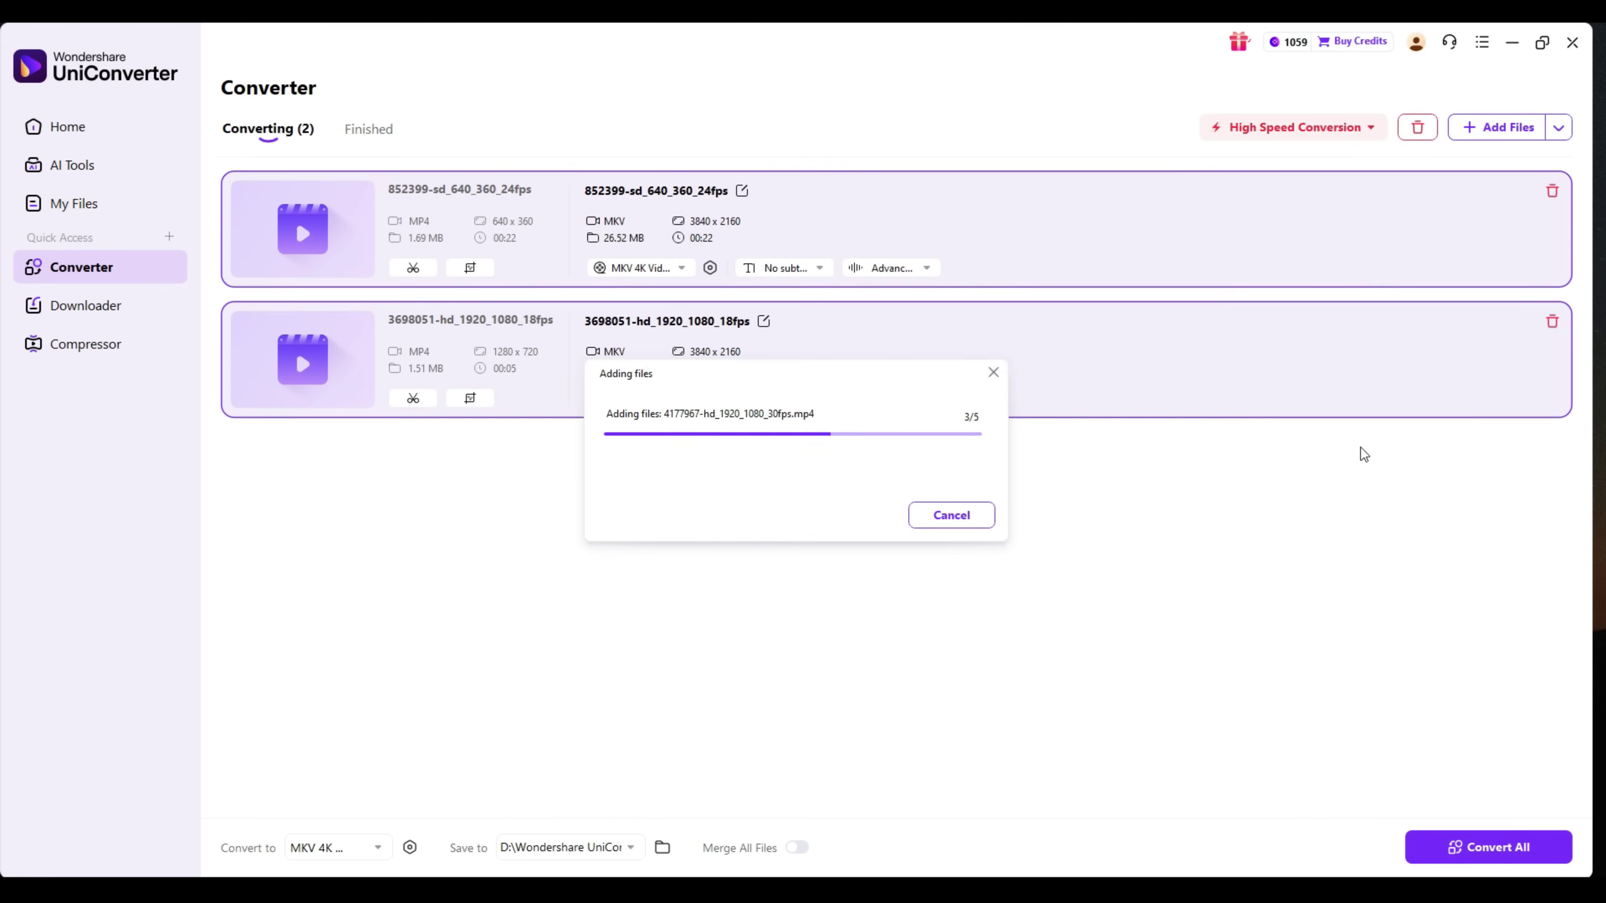
Set all five clips to output HEVC MKV at HD 1080P
{"action": "left_click", "coordinate": [674, 270]}
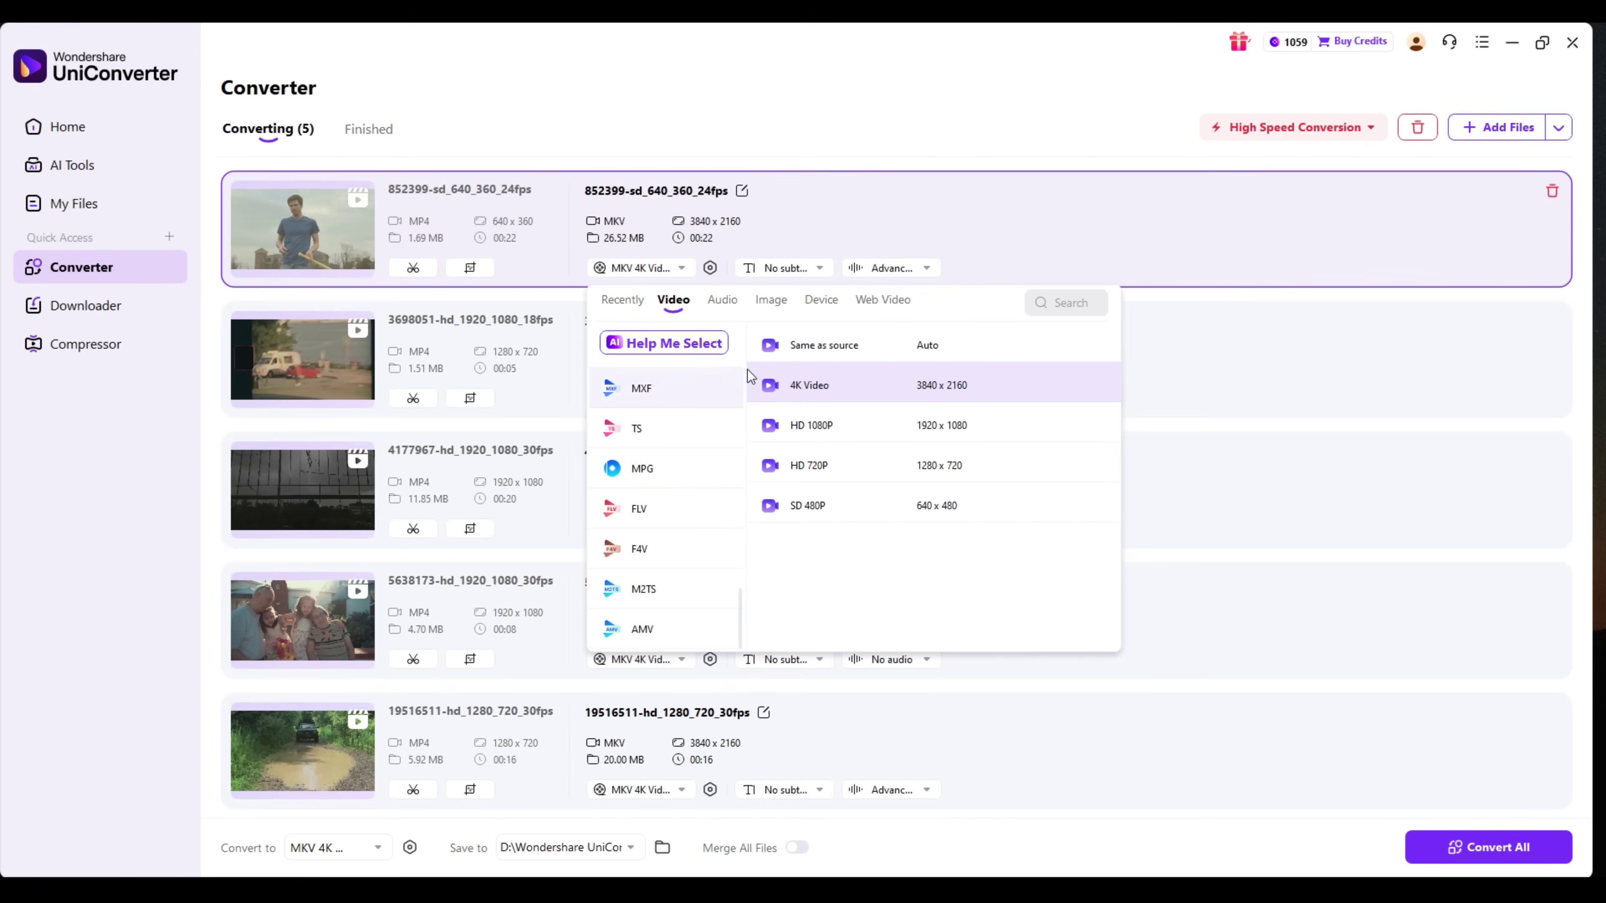
{"action": "left_click", "coordinate": [879, 299]}
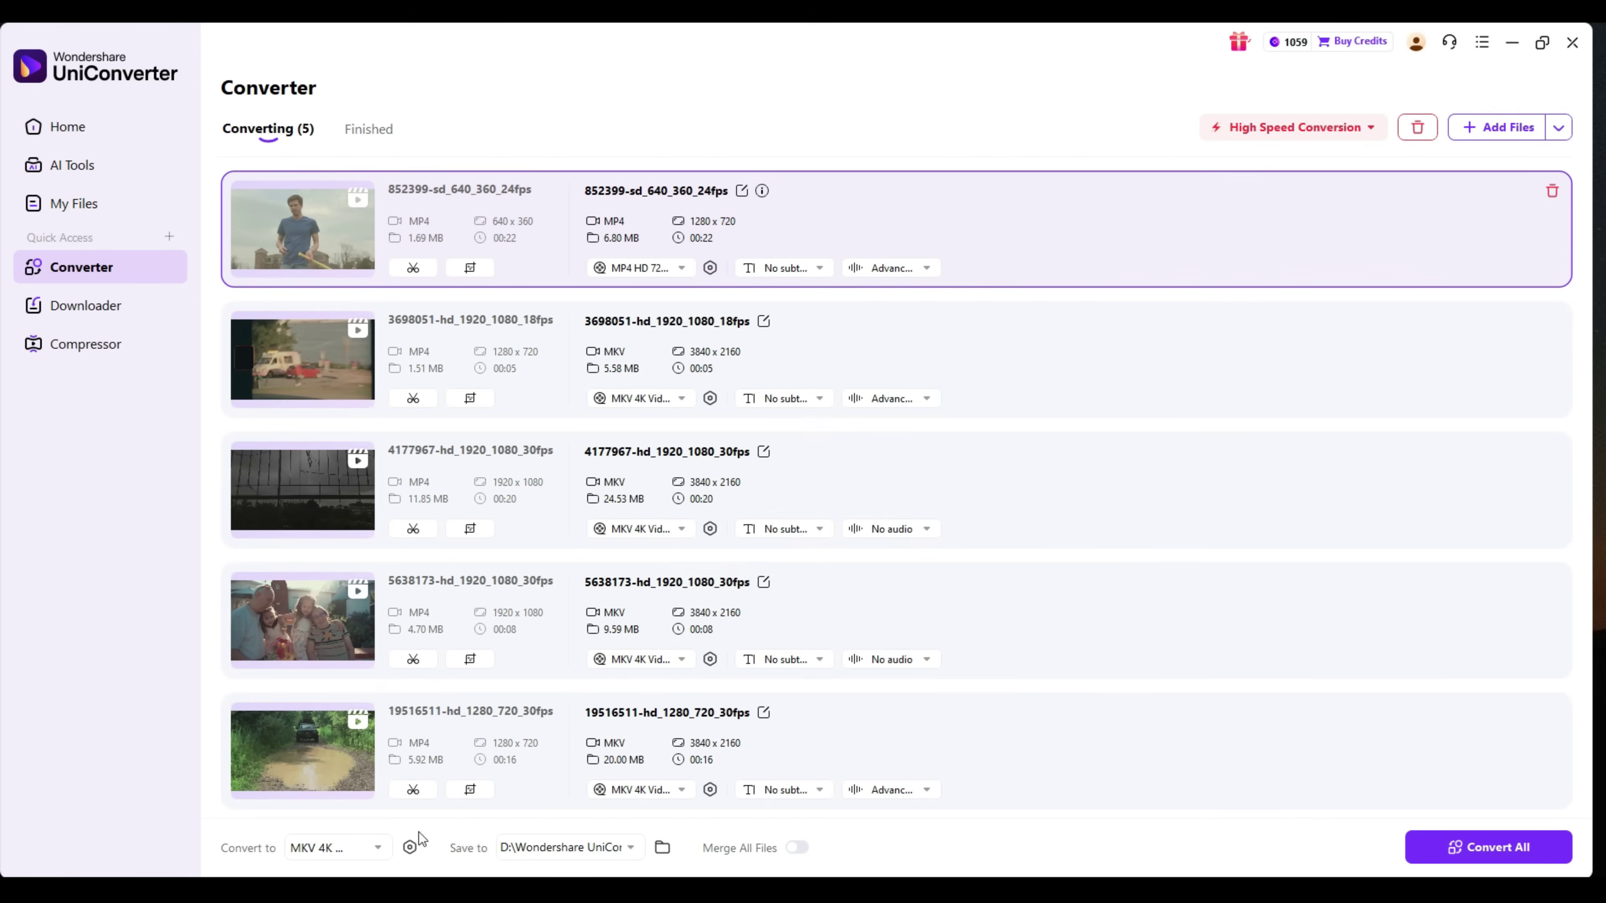
{"action": "left_click", "coordinate": [376, 848]}
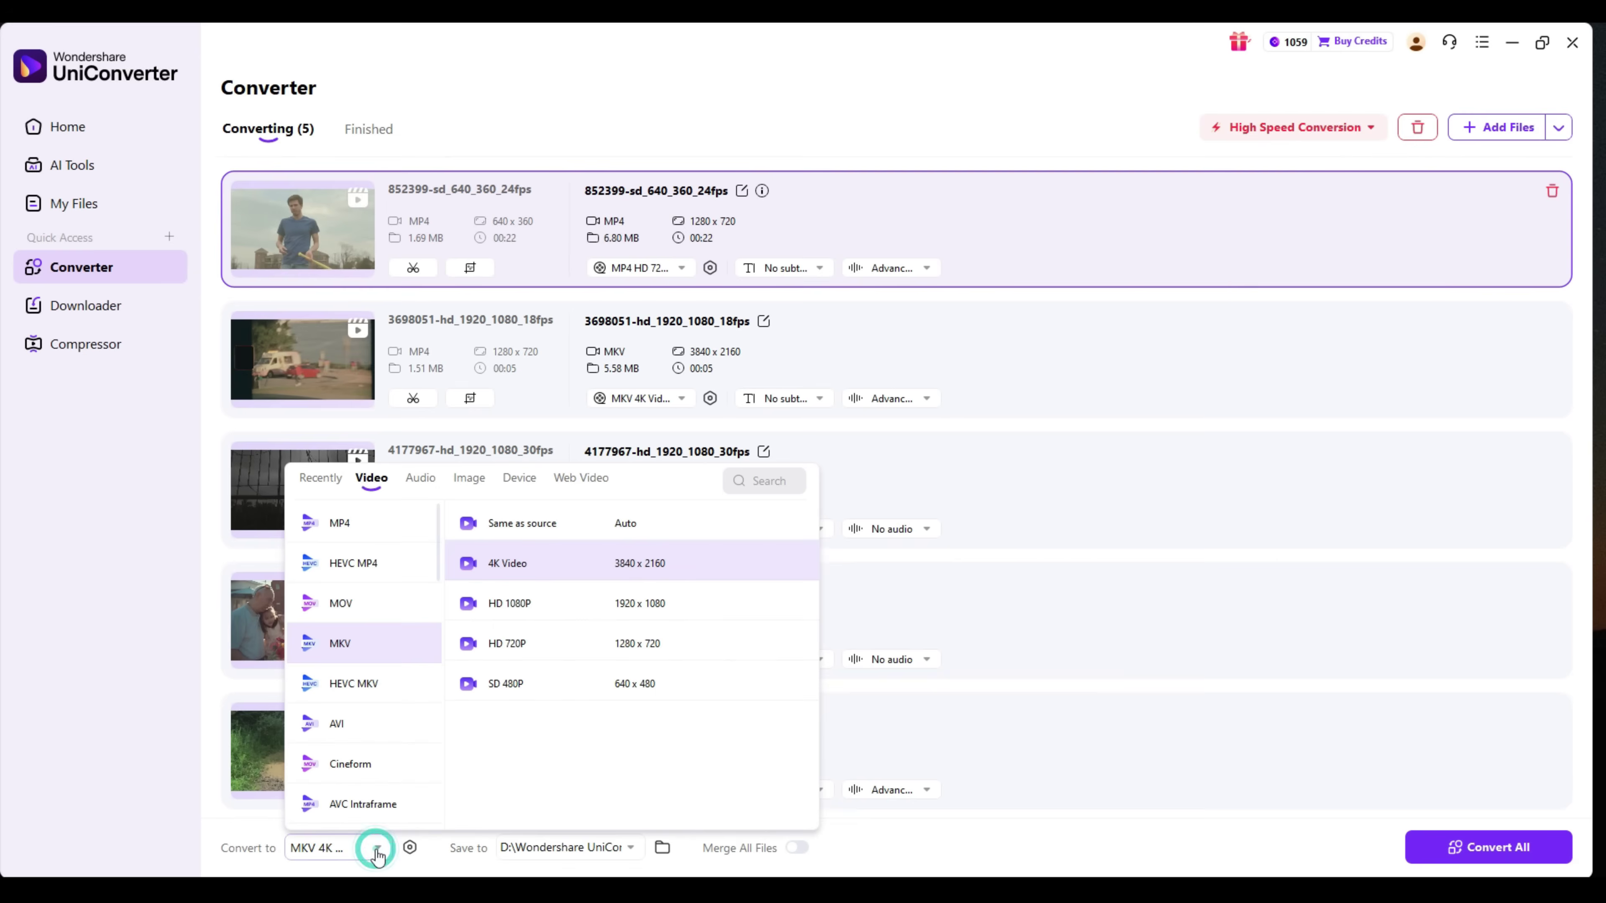
{"action": "left_click", "coordinate": [361, 685]}
{"action": "left_click", "coordinate": [510, 566]}
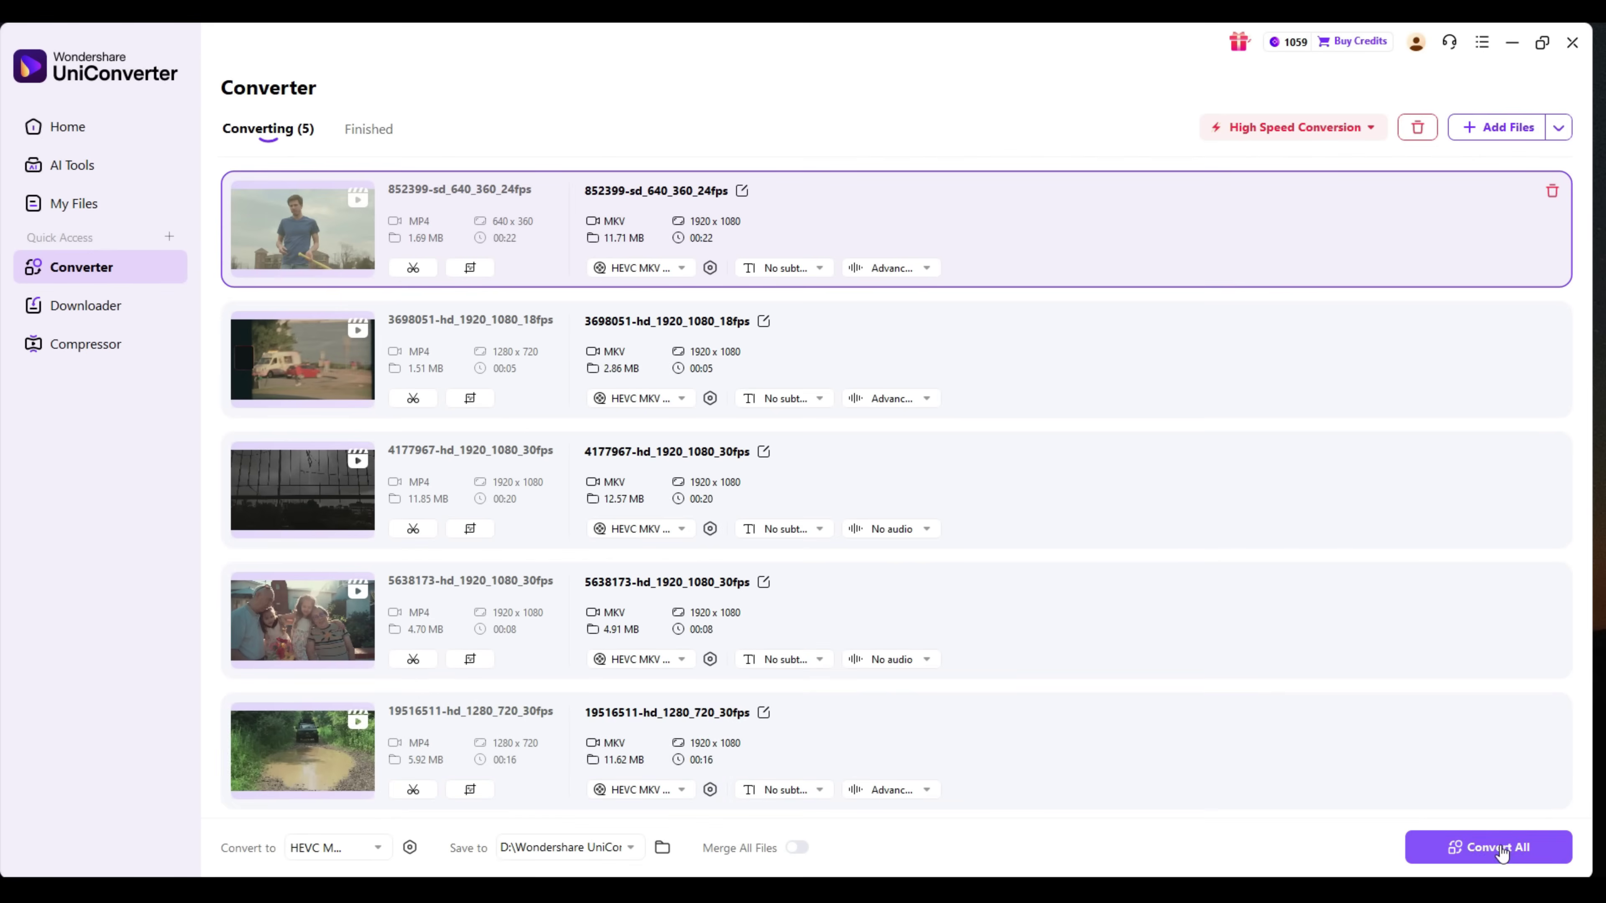
{"action": "left_click", "coordinate": [104, 343]}
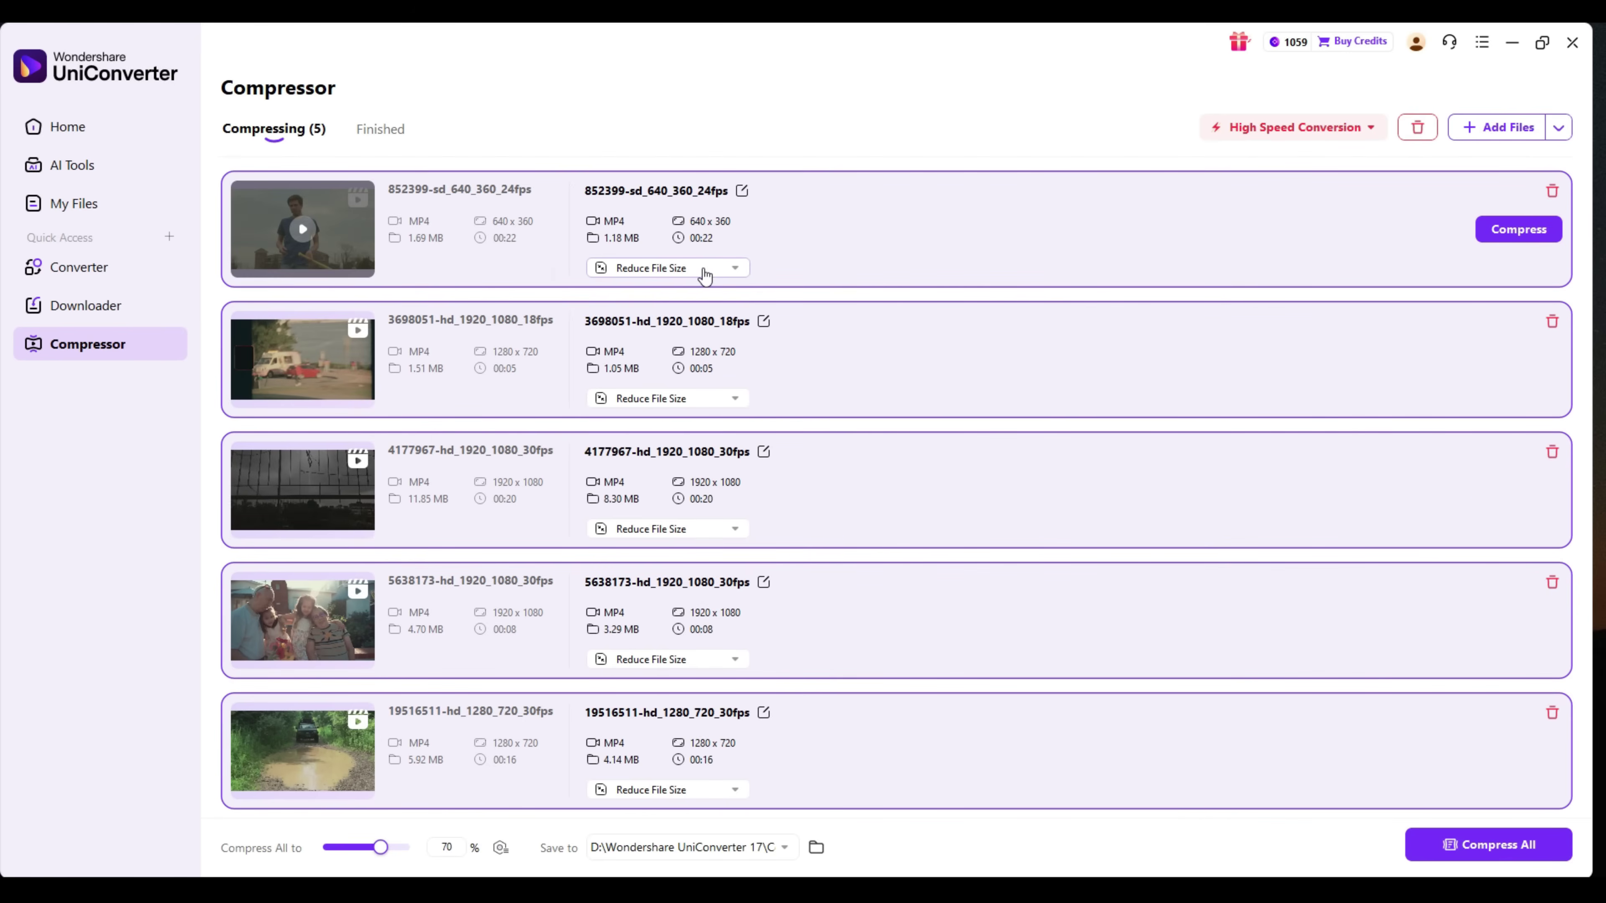
Switch the first clip's compression to AI Compression
{"action": "left_click", "coordinate": [705, 271]}
{"action": "left_click", "coordinate": [893, 291]}
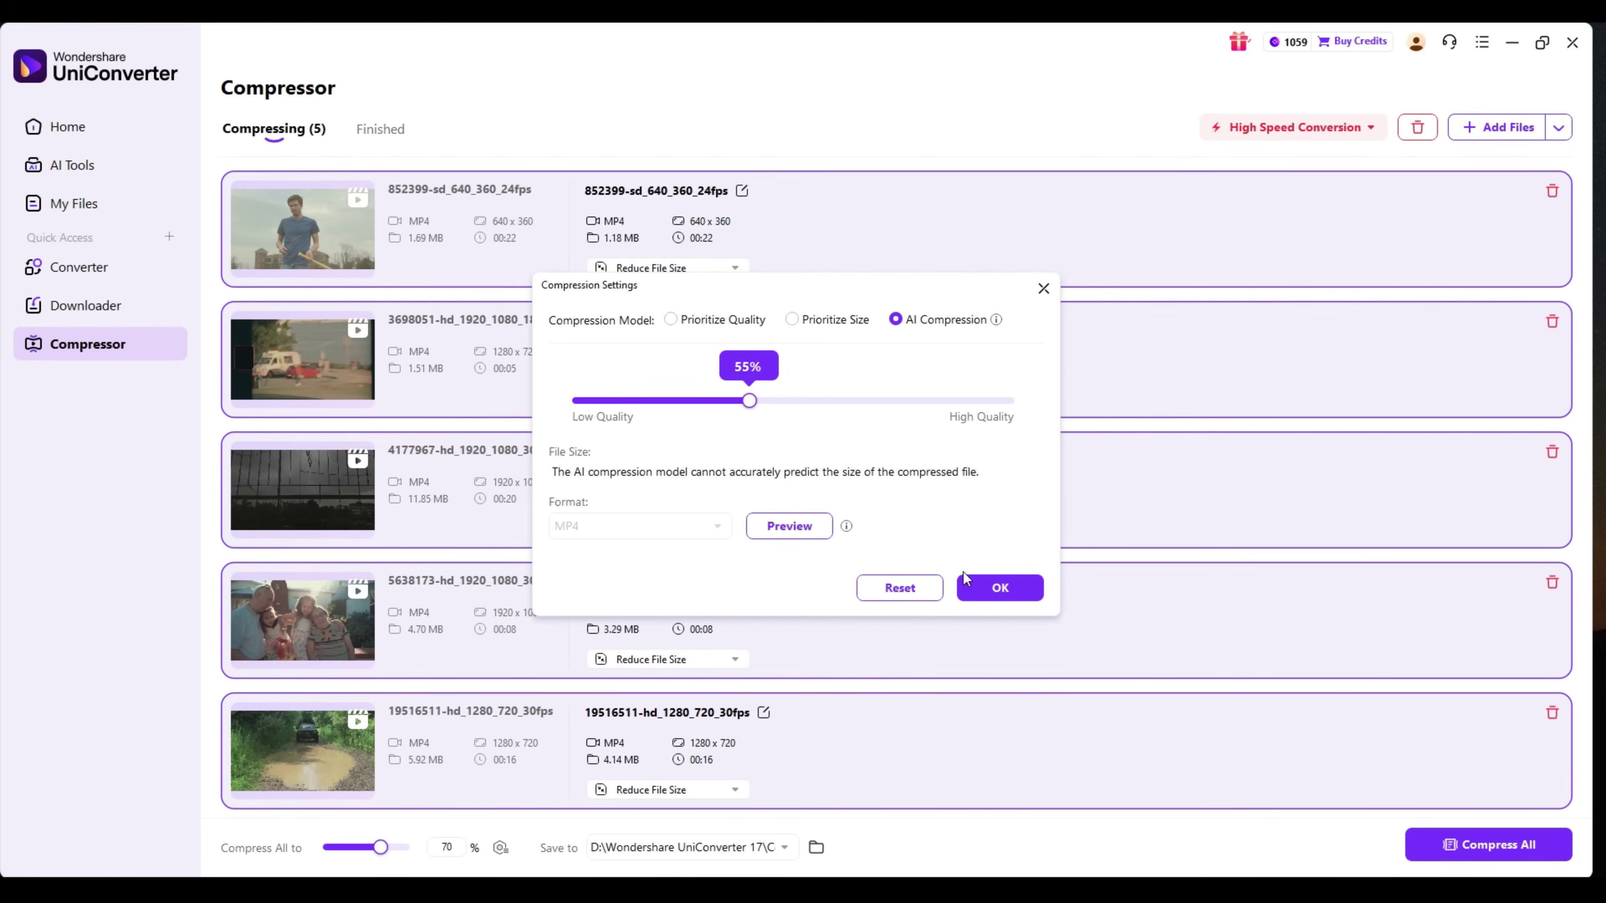
{"action": "left_click", "coordinate": [980, 587]}
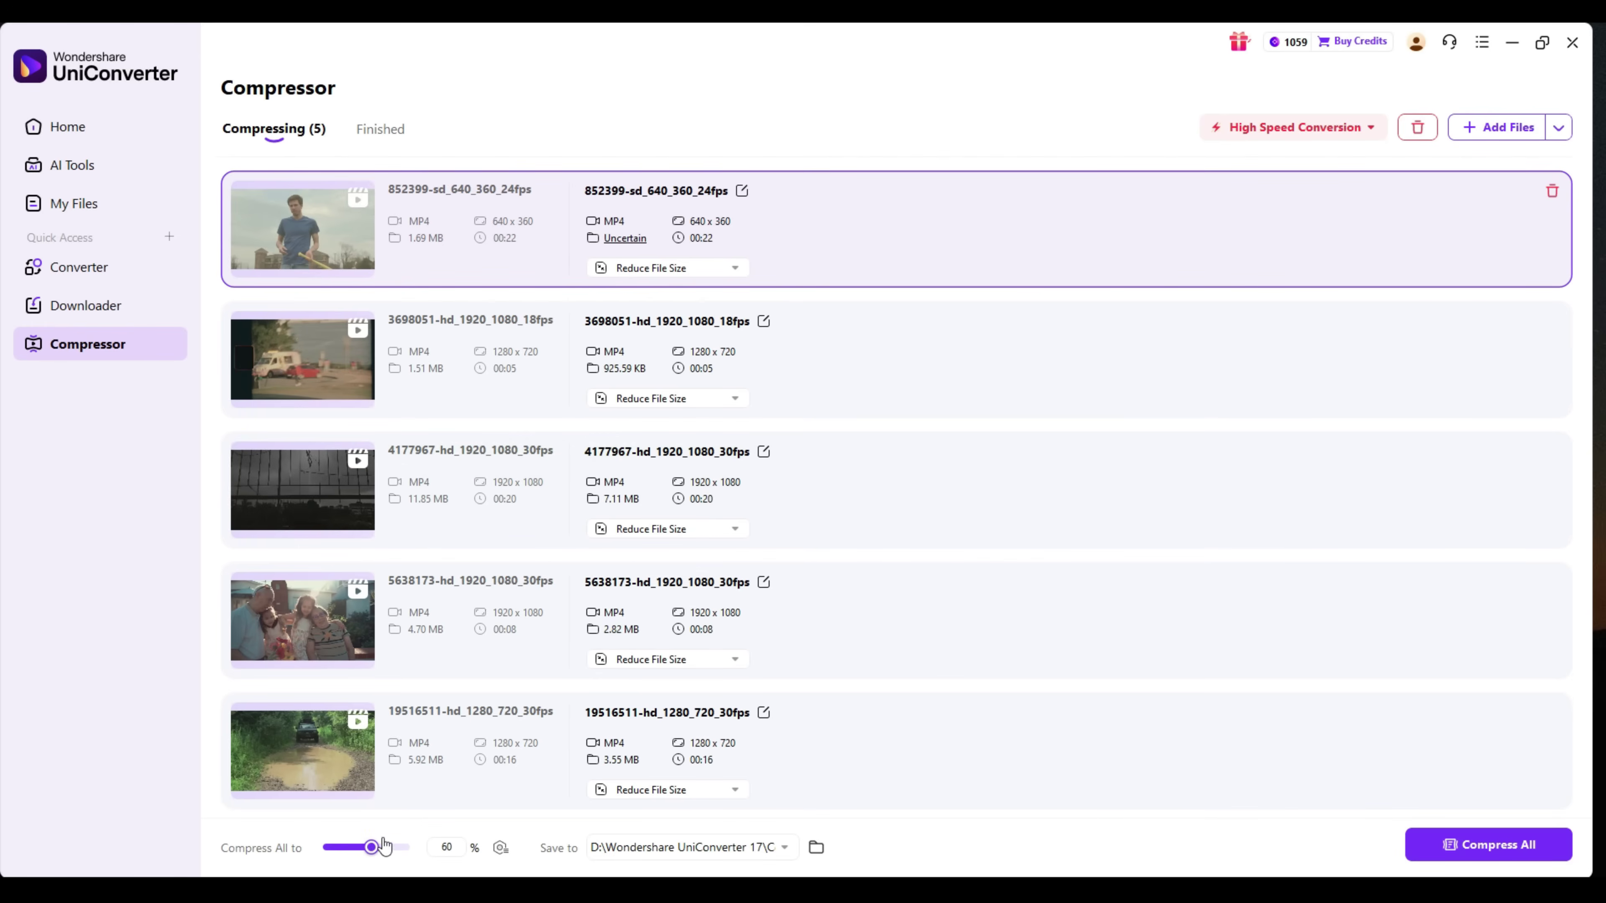
Compress all five clips at 60% and play the finished truck clip
{"action": "left_click", "coordinate": [1480, 845]}
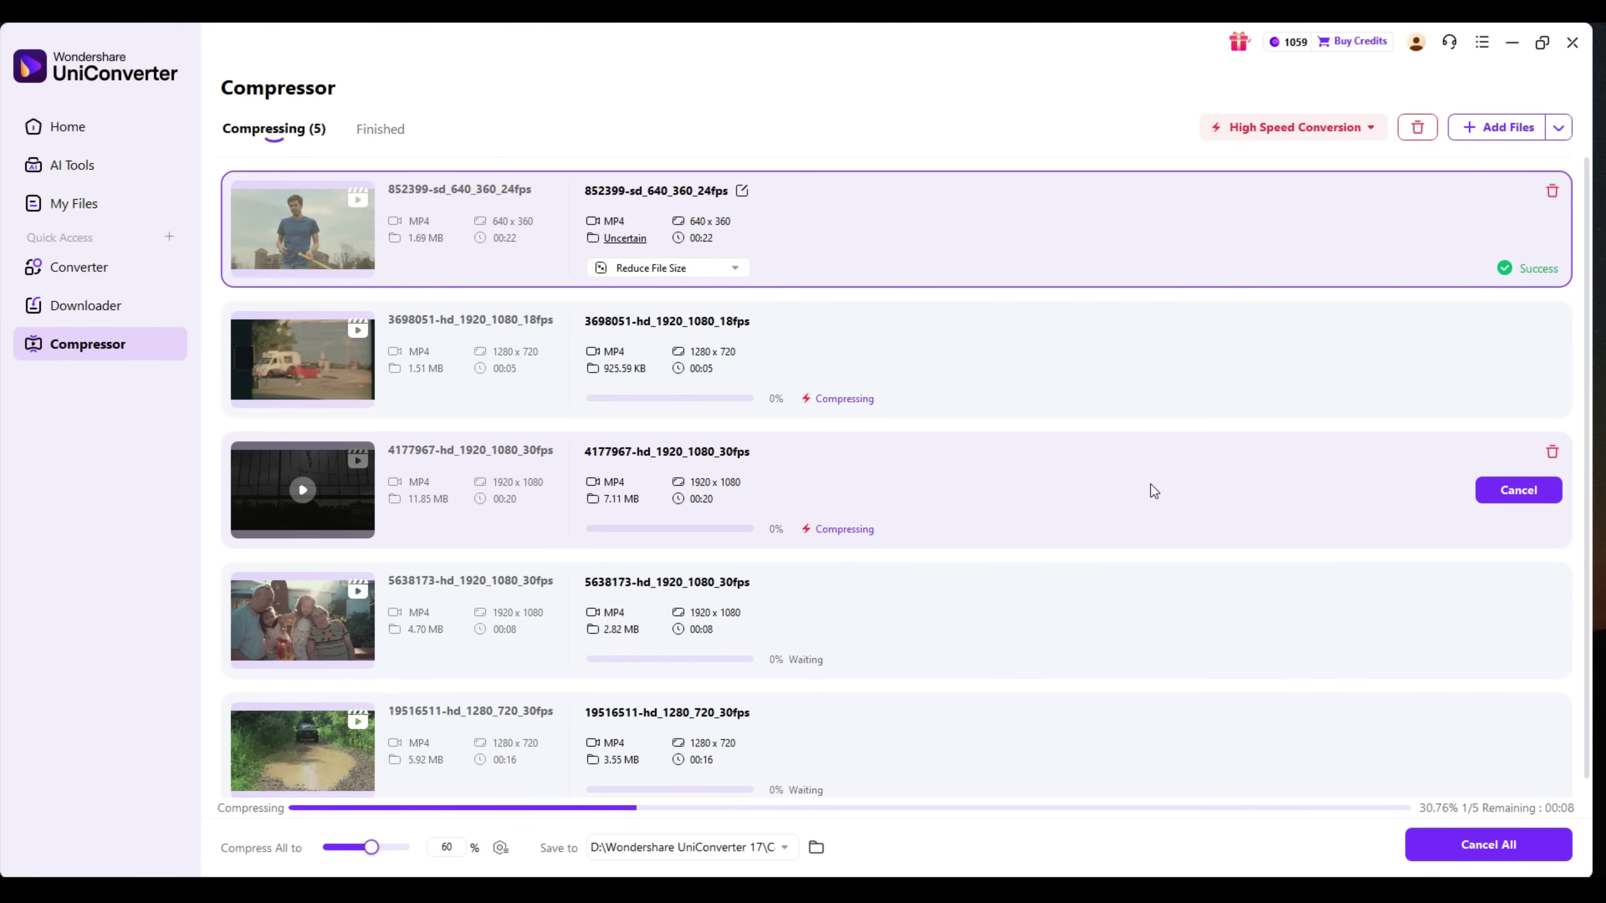
{"action": "left_click", "coordinate": [1369, 134]}
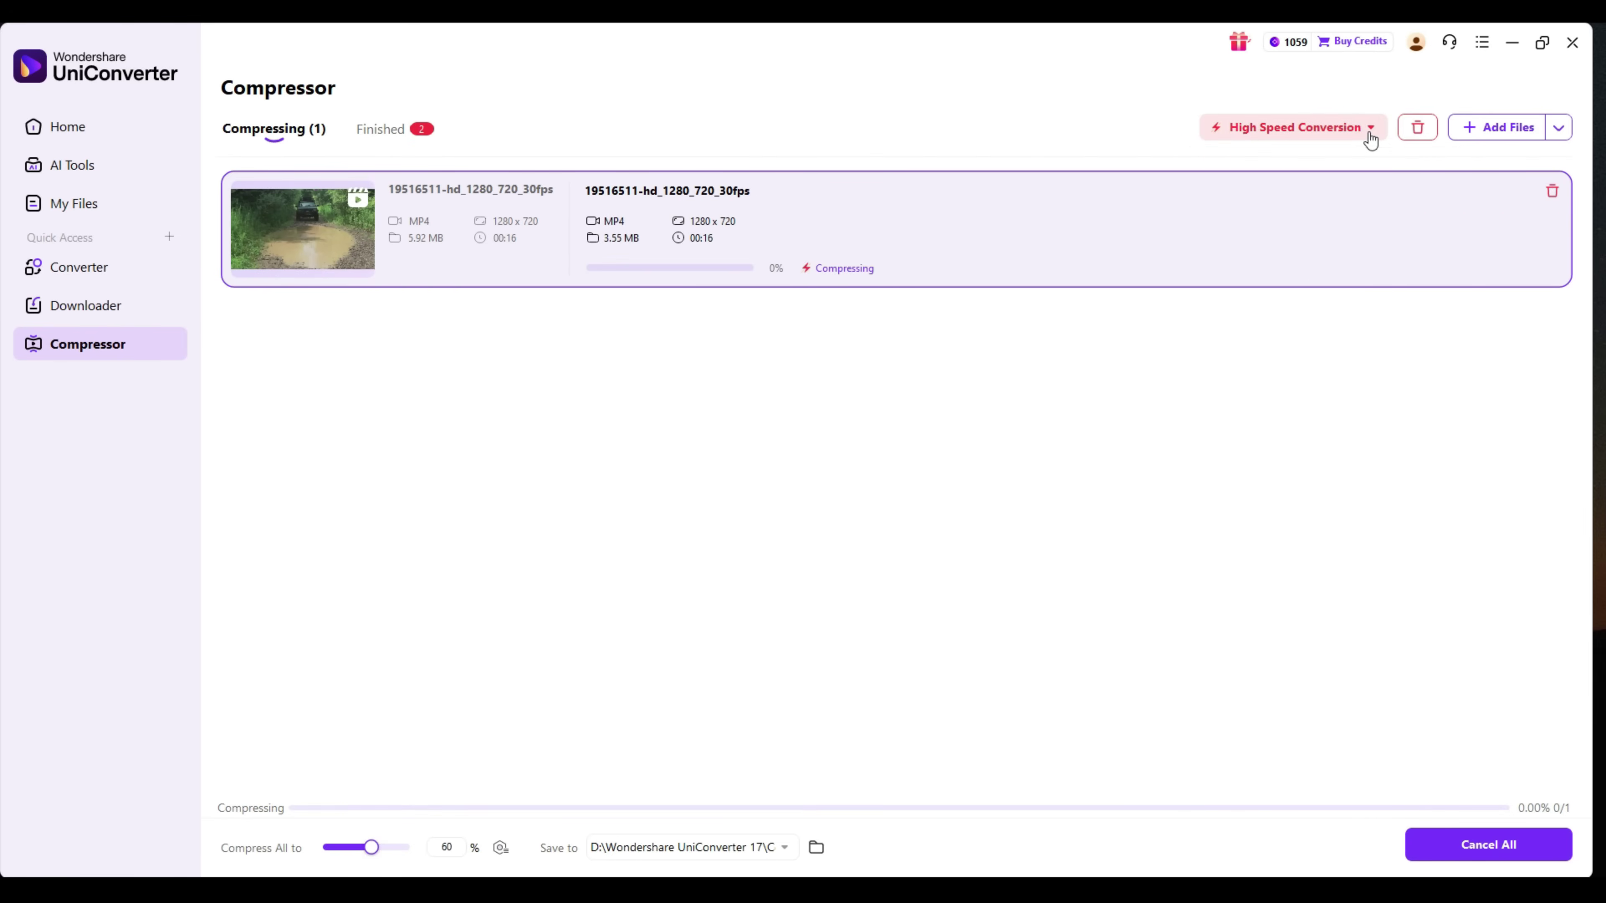
{"action": "left_click", "coordinate": [1369, 134]}
{"action": "left_click", "coordinate": [307, 231]}
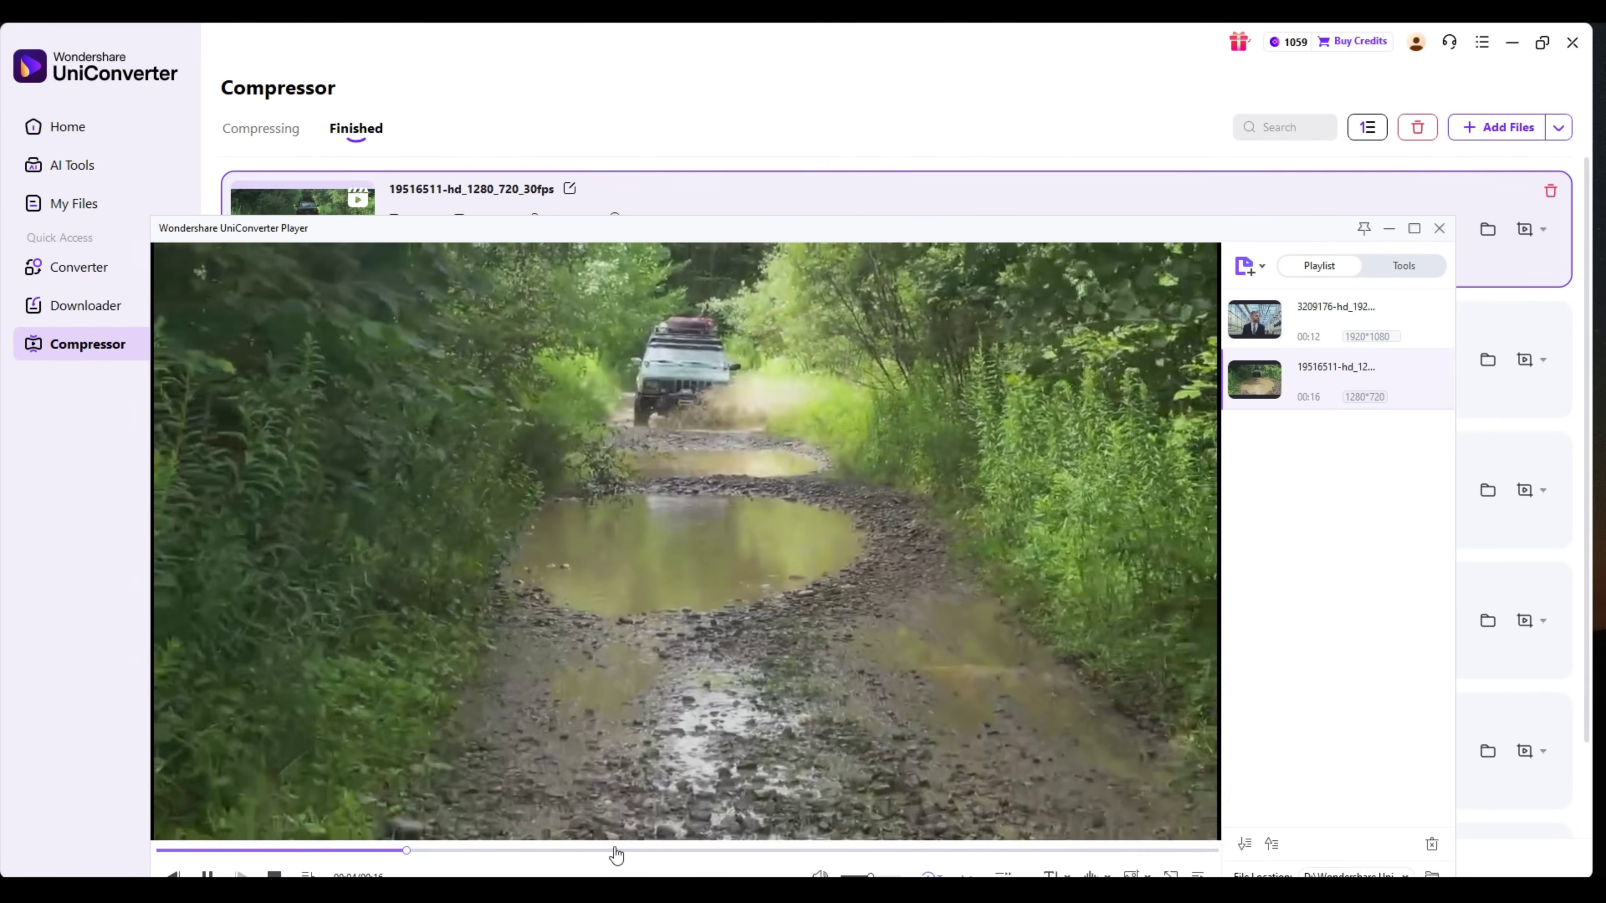
Skip ahead twice through the compressed truck clip in UniConverter Player
{"action": "left_click", "coordinate": [671, 850]}
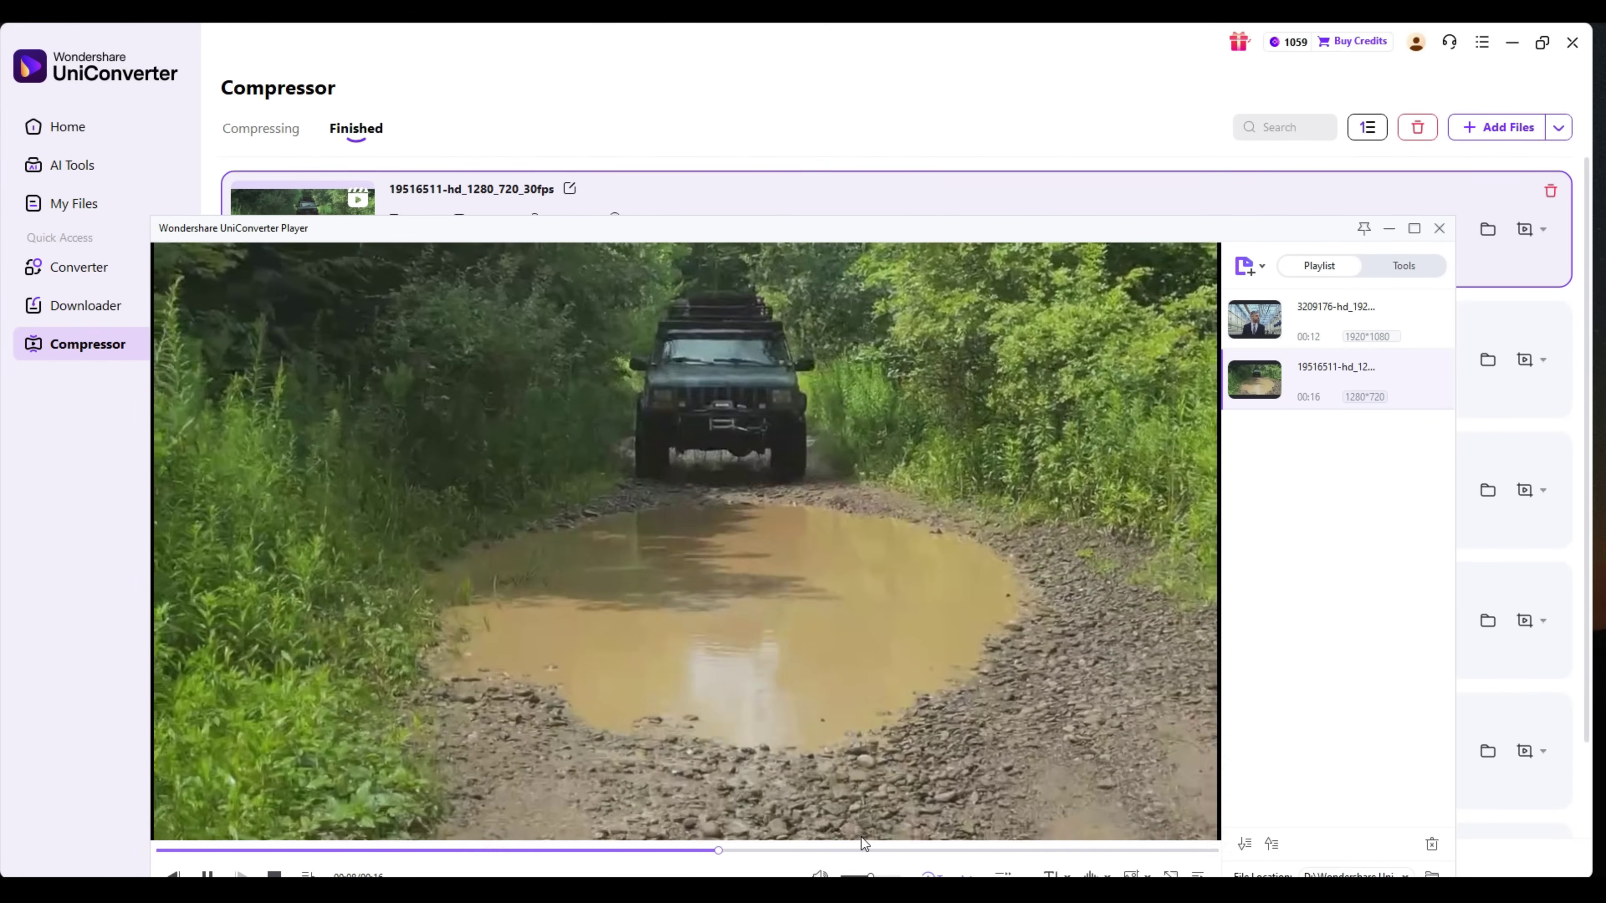
{"action": "left_click", "coordinate": [927, 851]}
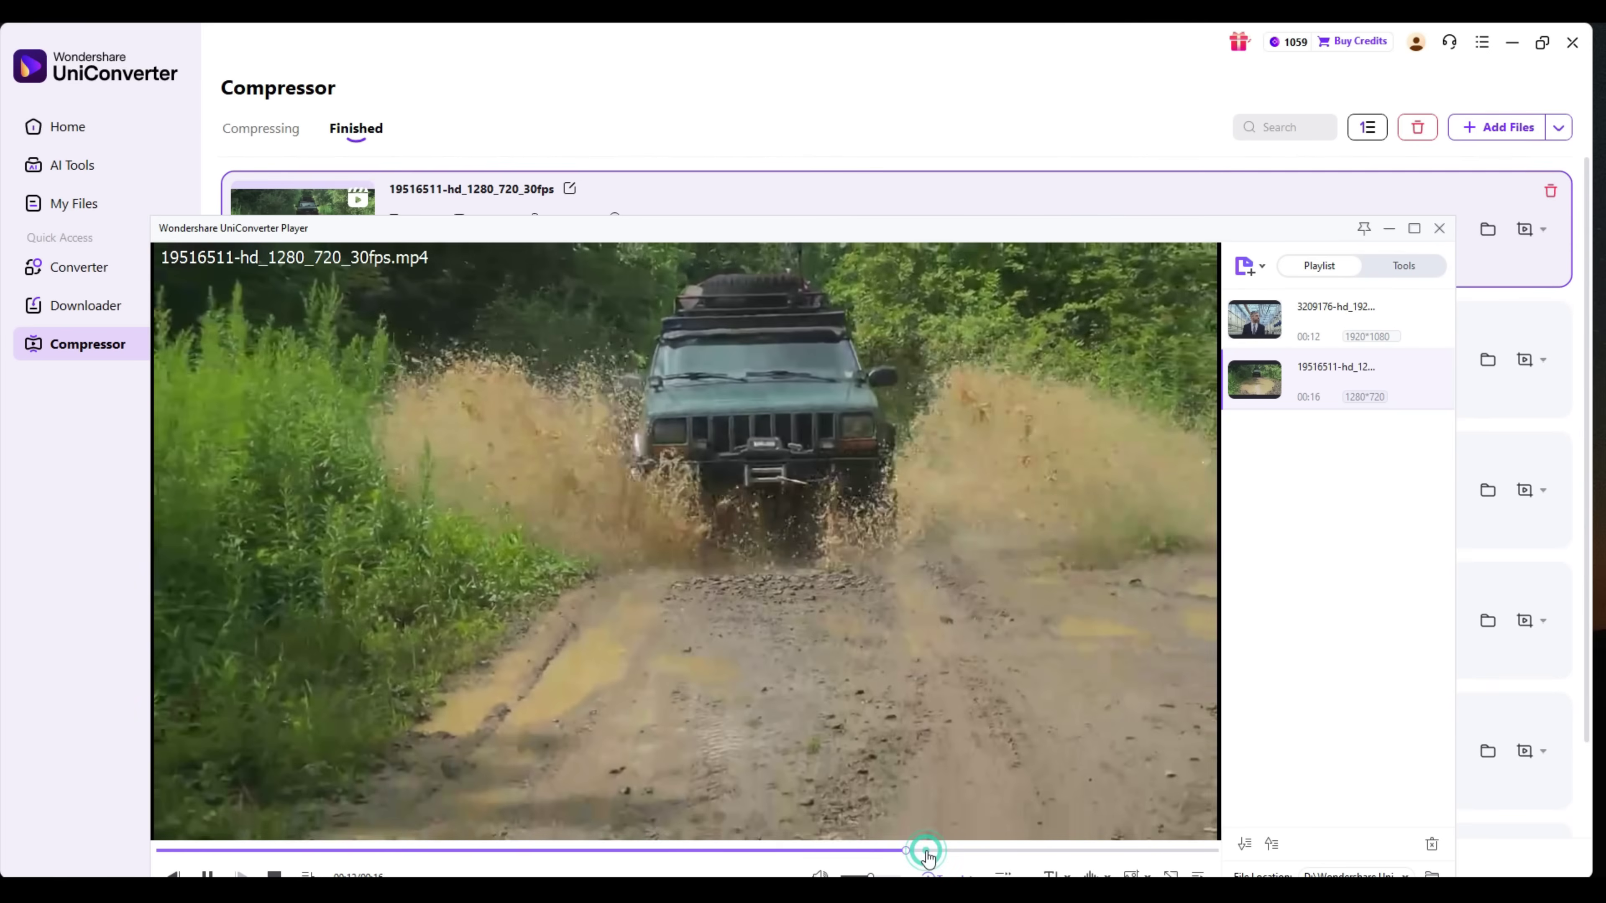